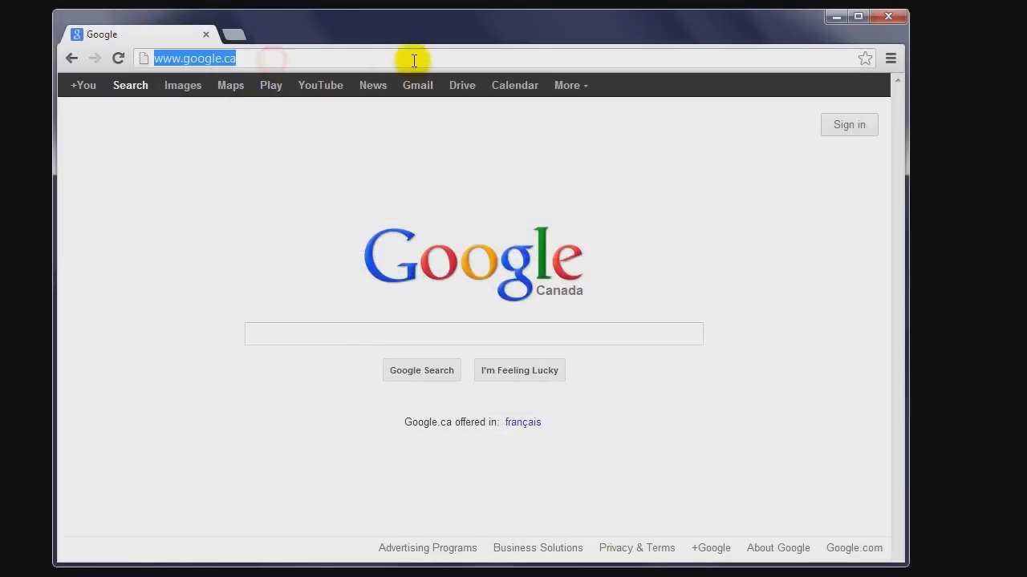
# Step: Search Google for 'uavsar' and open the 'UAVSAR - Home' page at uavsar.jpl.nasa.gov
pyautogui.write('uavsar.jpl.nasa.gov')
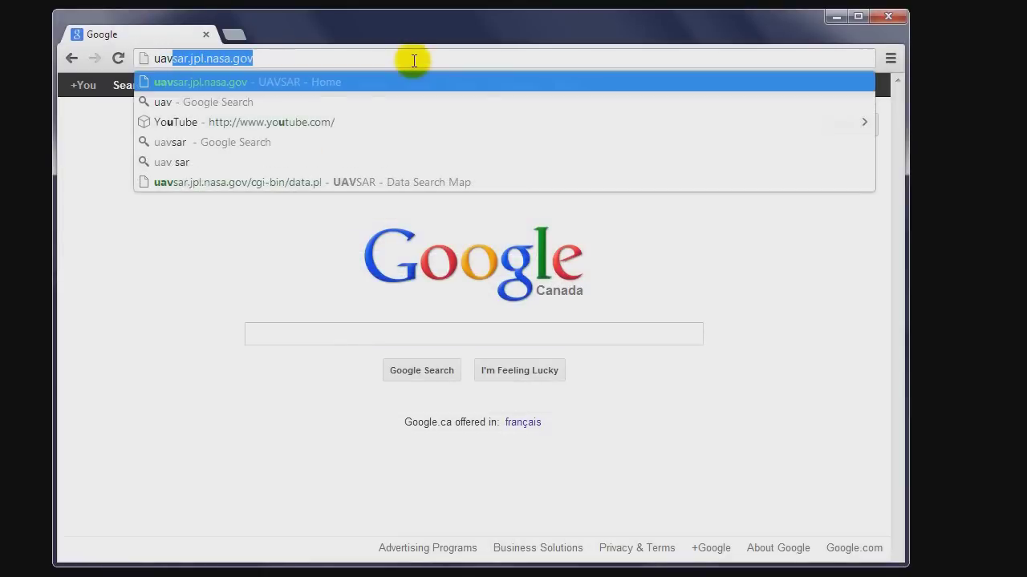
pyautogui.click(470, 329)
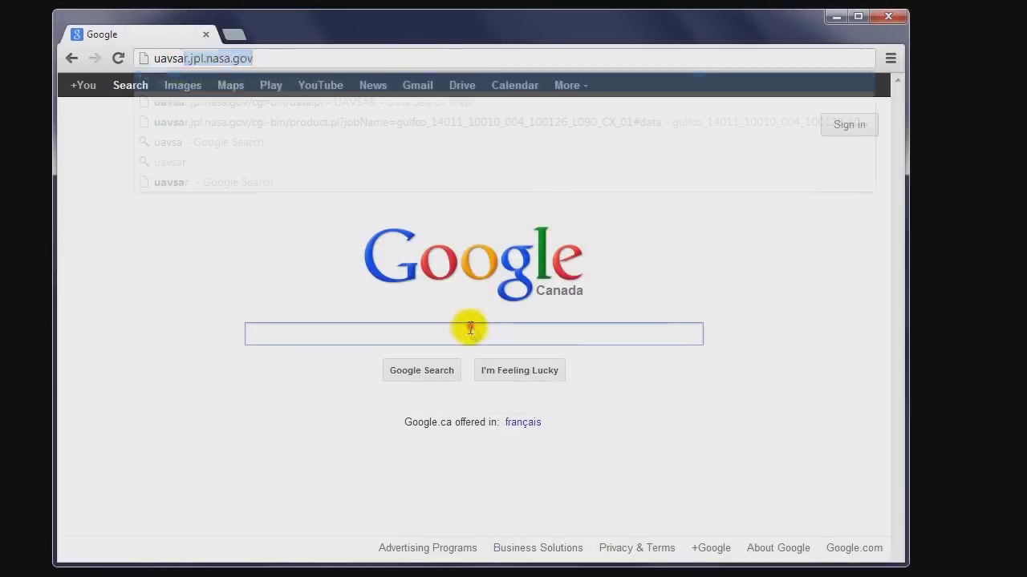
pyautogui.write('uavsar')
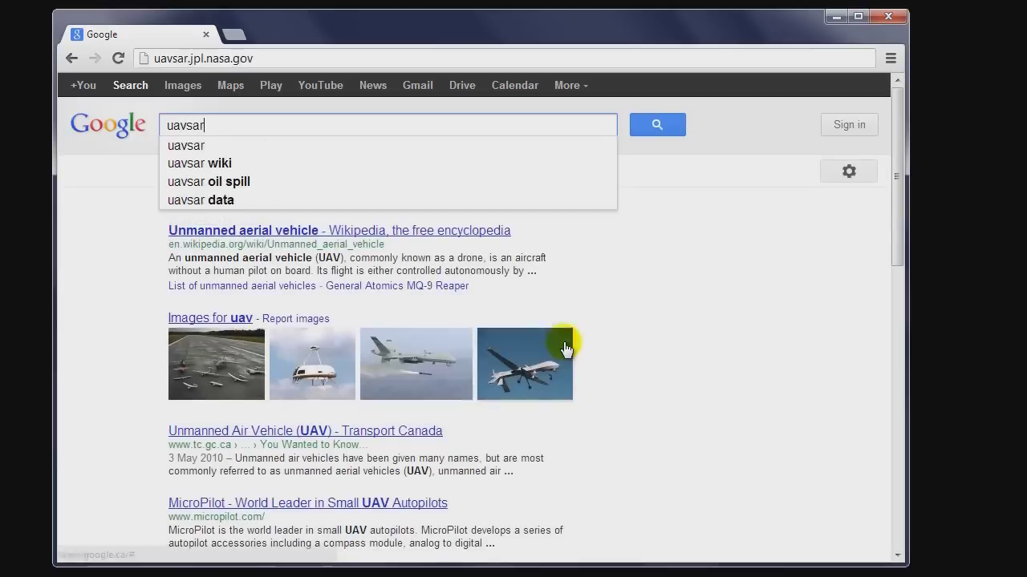
pyautogui.press('Return')
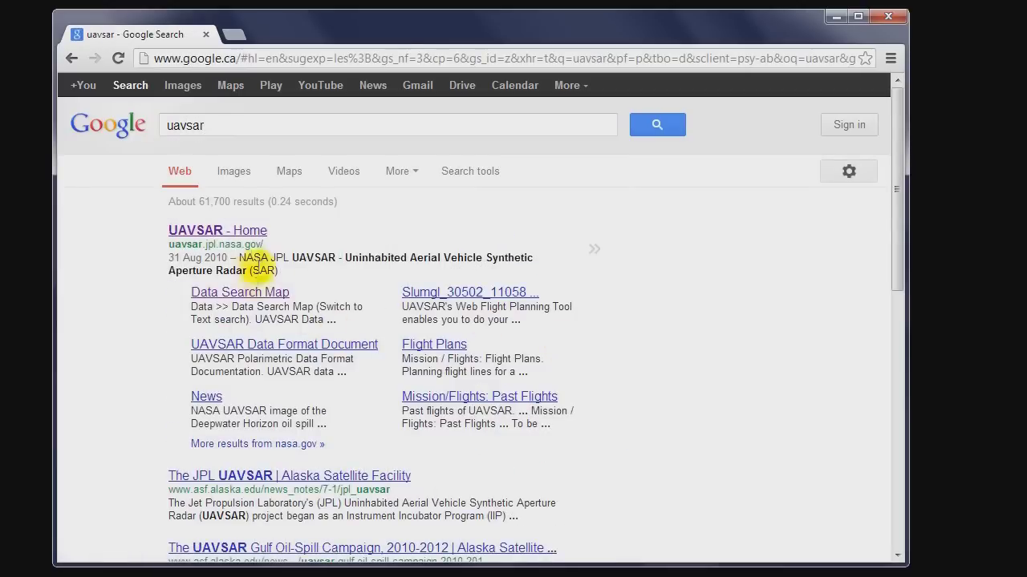
pyautogui.click(255, 231)
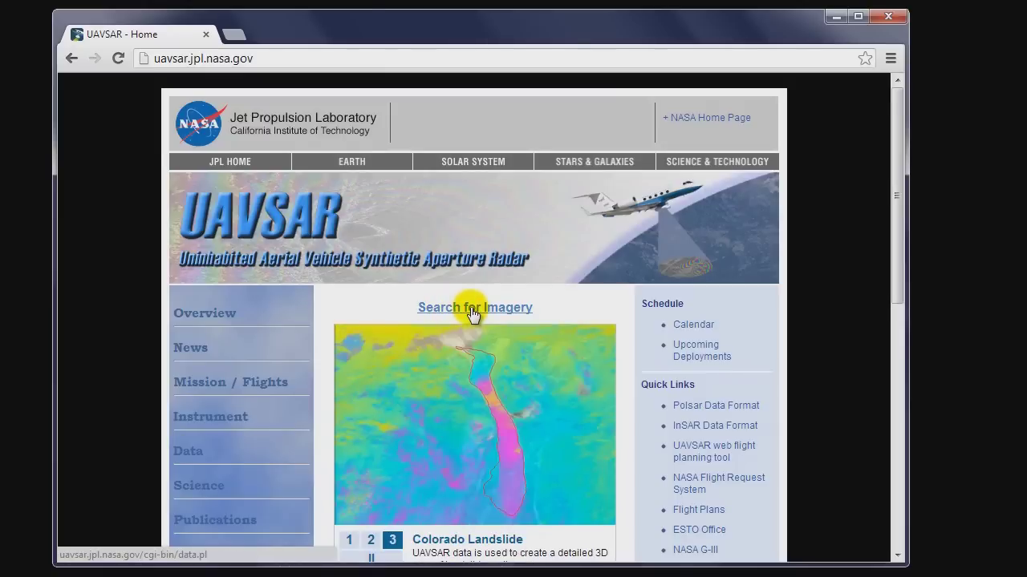
# Step: Zoom the imagery search map to New Orleans and show Gulf Coast flight line 14011 details
pyautogui.click(472, 309)
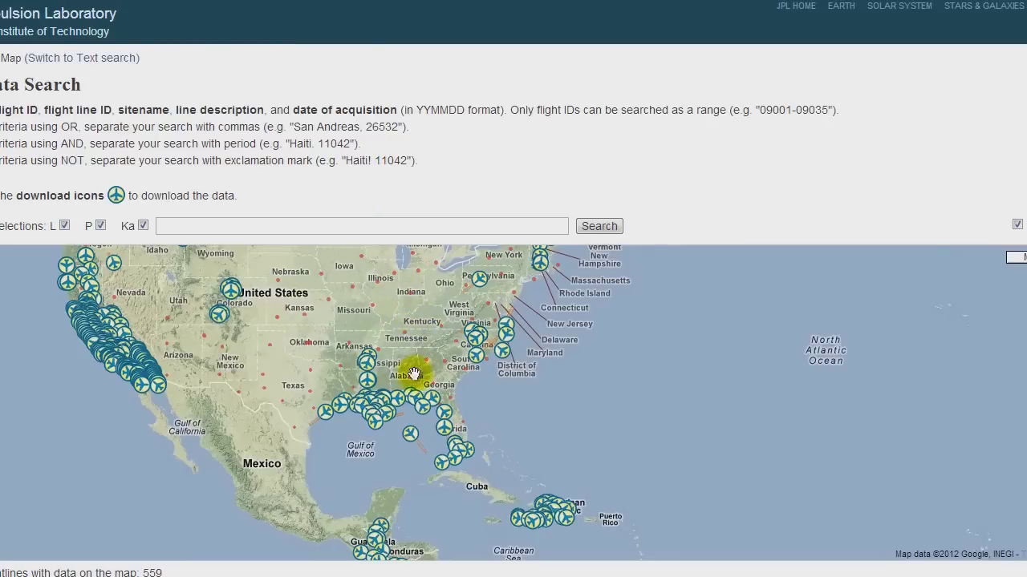
pyautogui.moveTo(398, 377); pyautogui.dragTo(405, 353)
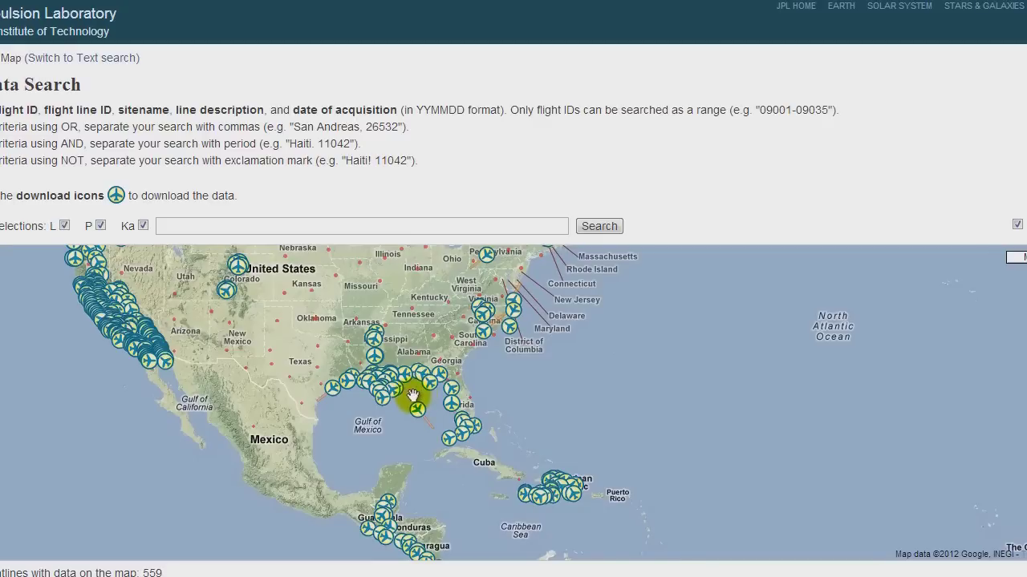
pyautogui.scroll(1, 415, 394)
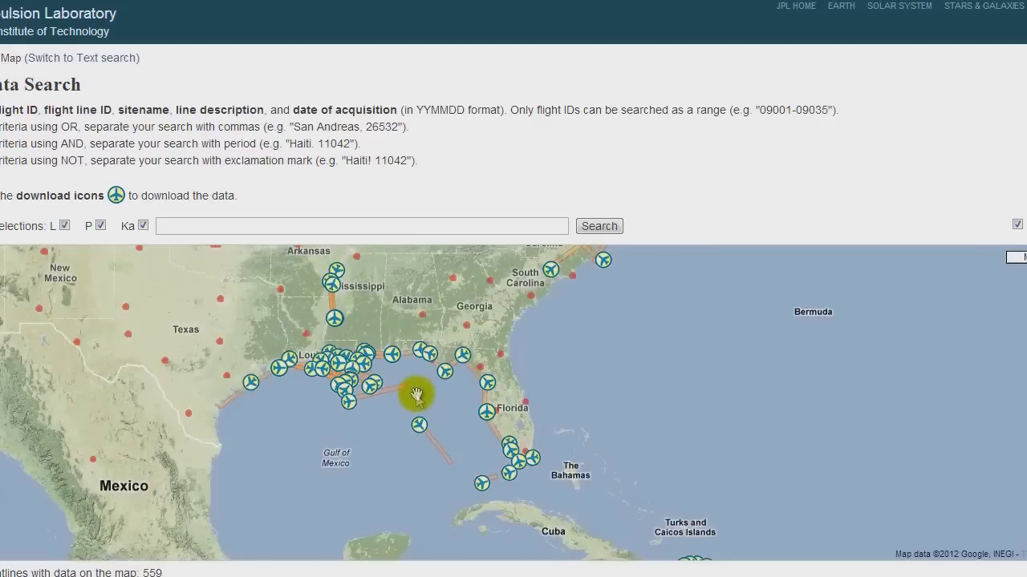
pyautogui.scroll(1, 411, 383)
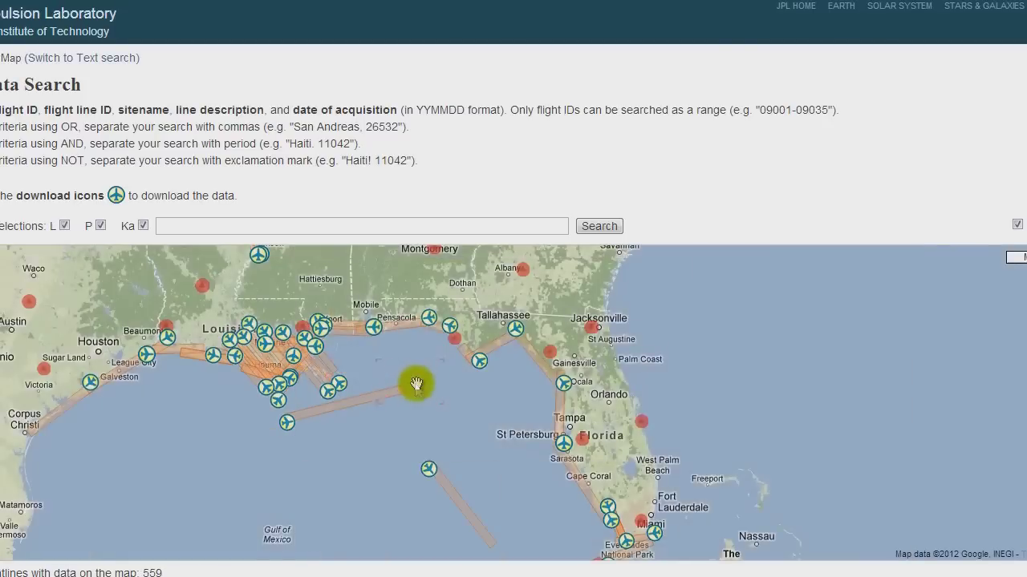
pyautogui.scroll(1, 311, 367)
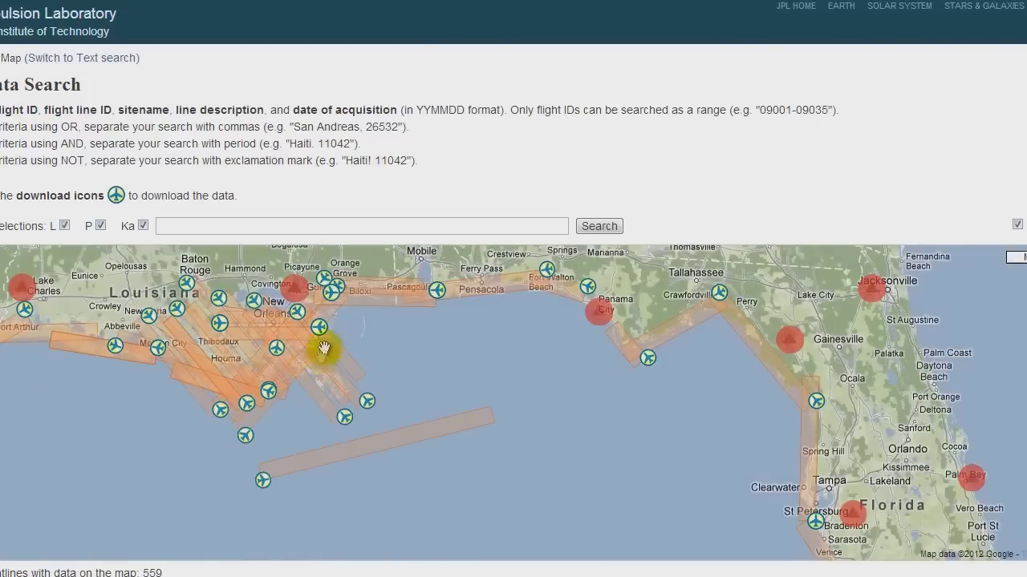
pyautogui.moveTo(351, 336); pyautogui.dragTo(492, 408)
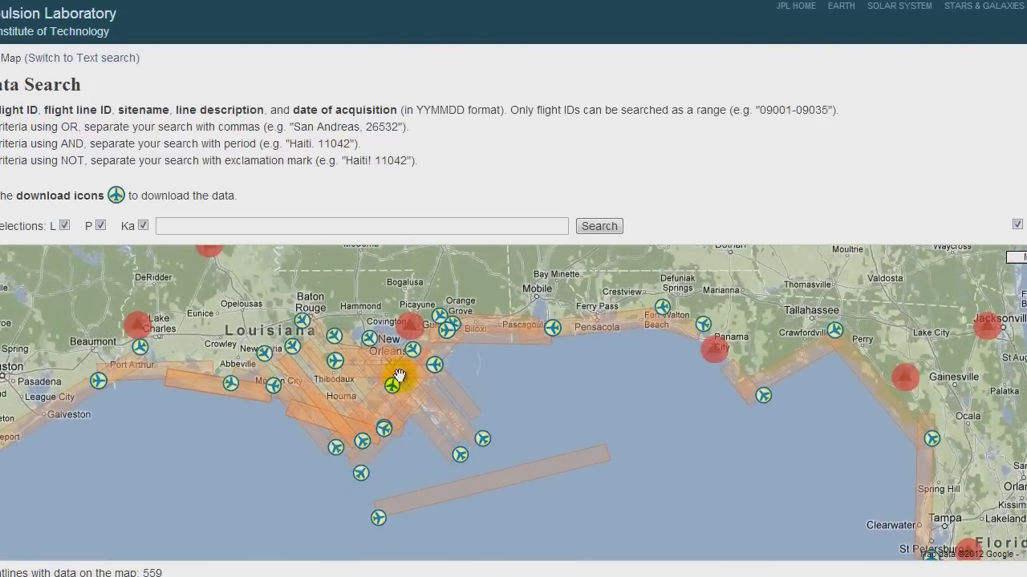
pyautogui.scroll(1, 398, 376)
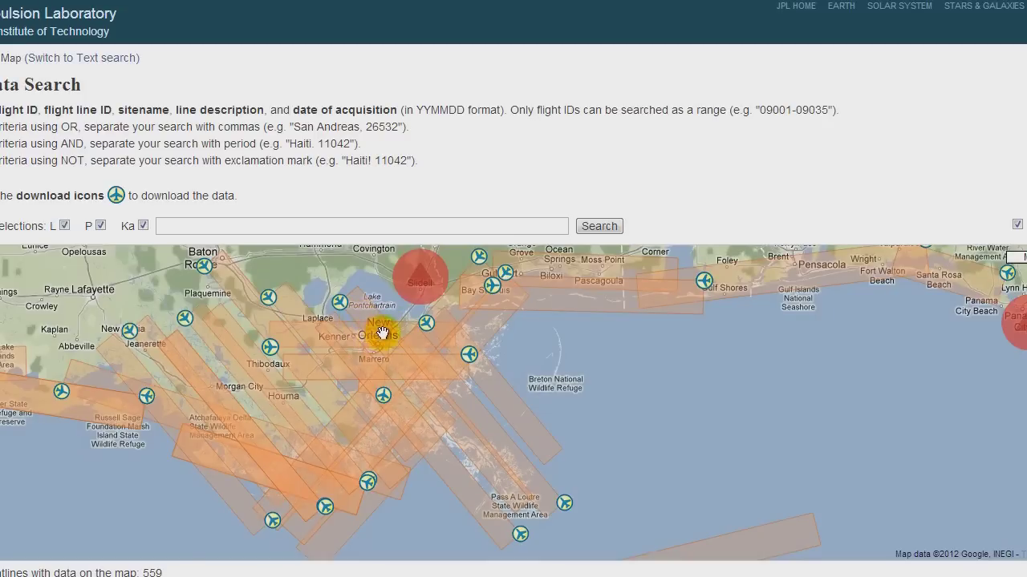
pyautogui.scroll(1, 378, 332)
pyautogui.moveTo(351, 292); pyautogui.dragTo(337, 339)
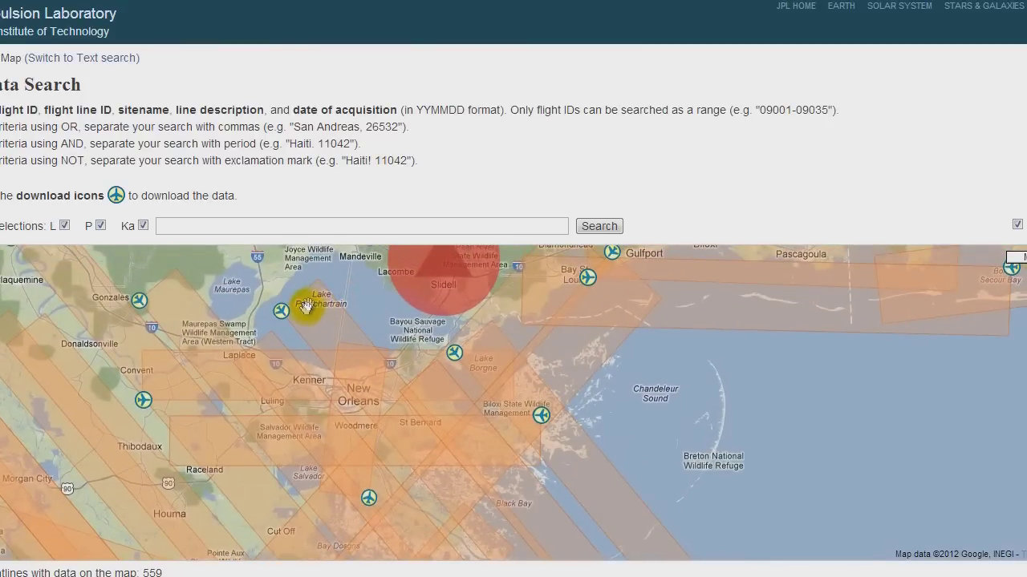
pyautogui.click(281, 310)
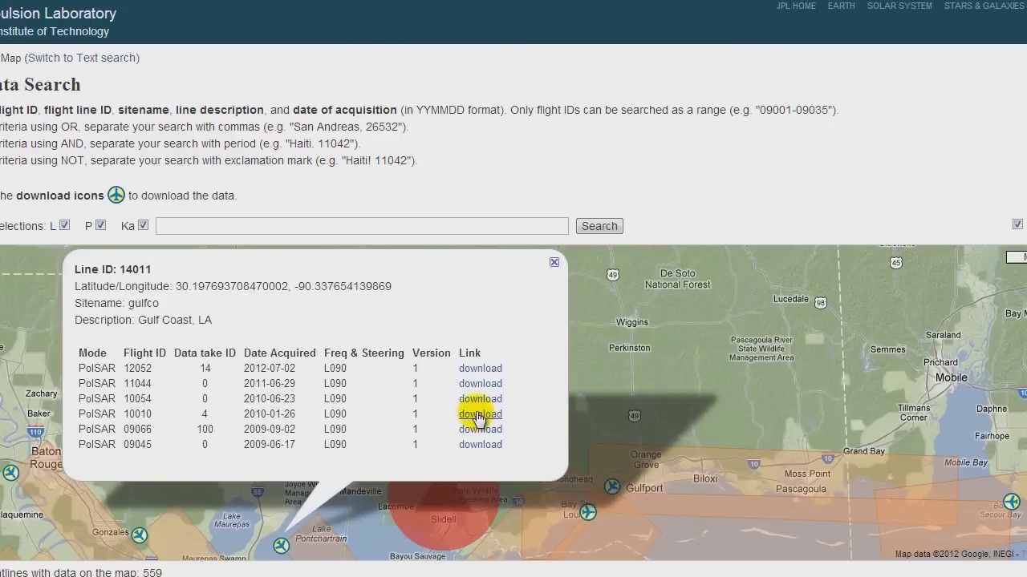
# Step: Open the download page for flight 10010, acquired 2010-01-26
pyautogui.click(477, 414)
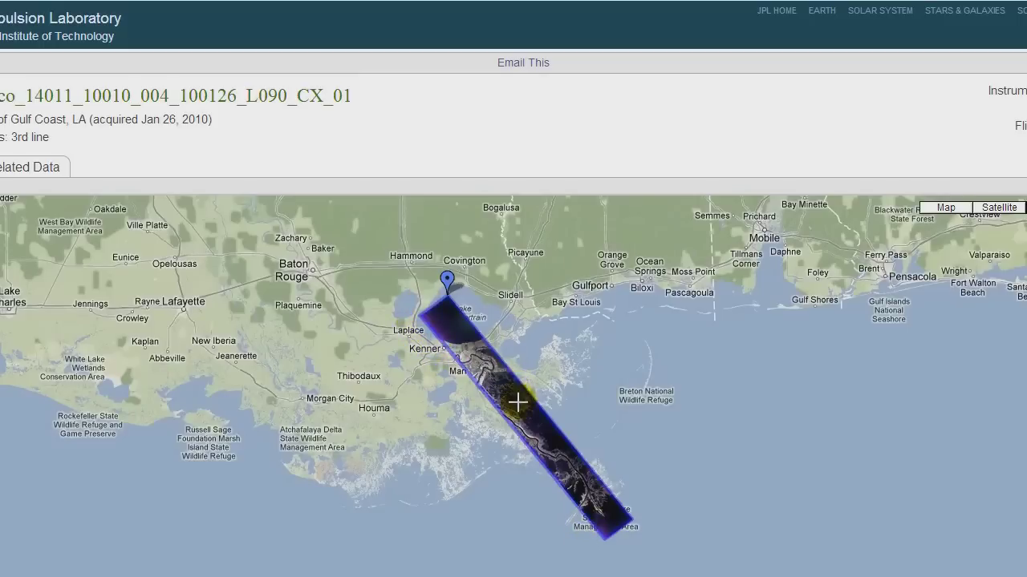
# Step: Follow the imaged strip toward the Louisiana coast, then bring up the Text Annotation File link options
pyautogui.scroll(2, 518, 417)
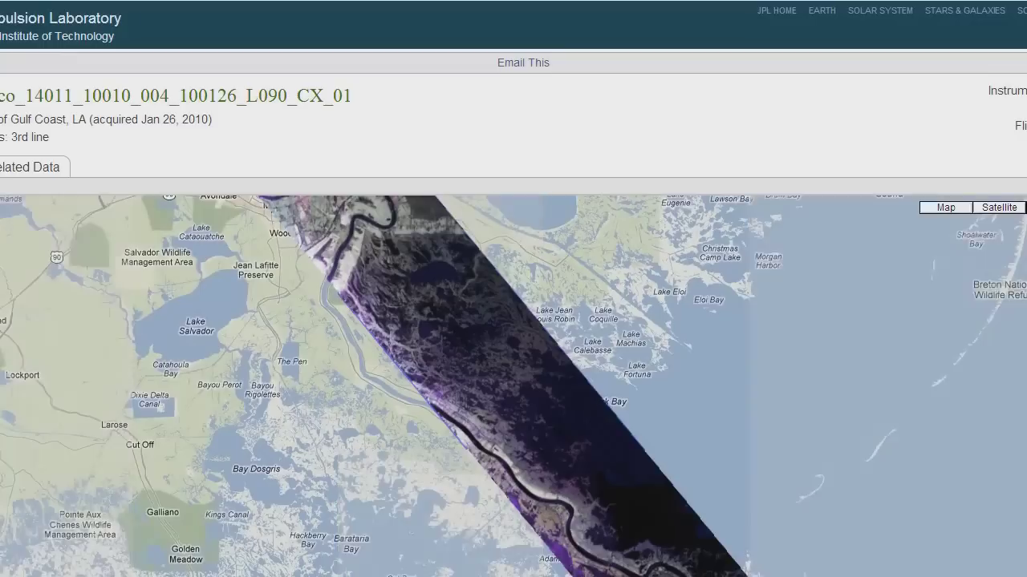
pyautogui.moveTo(405, 297); pyautogui.dragTo(496, 575)
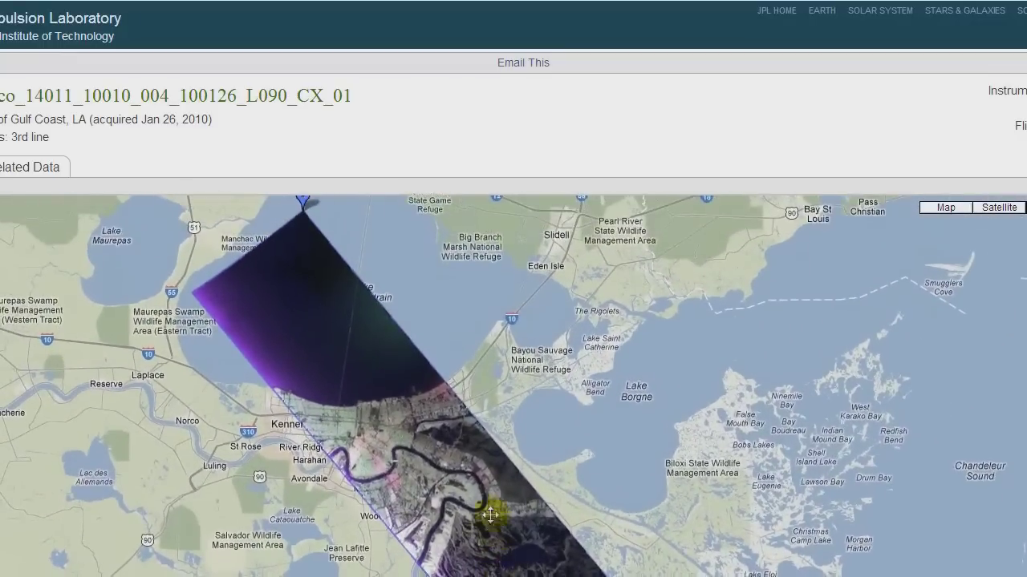
pyautogui.moveTo(490, 515); pyautogui.dragTo(443, 443)
pyautogui.moveTo(543, 539); pyautogui.dragTo(470, 399)
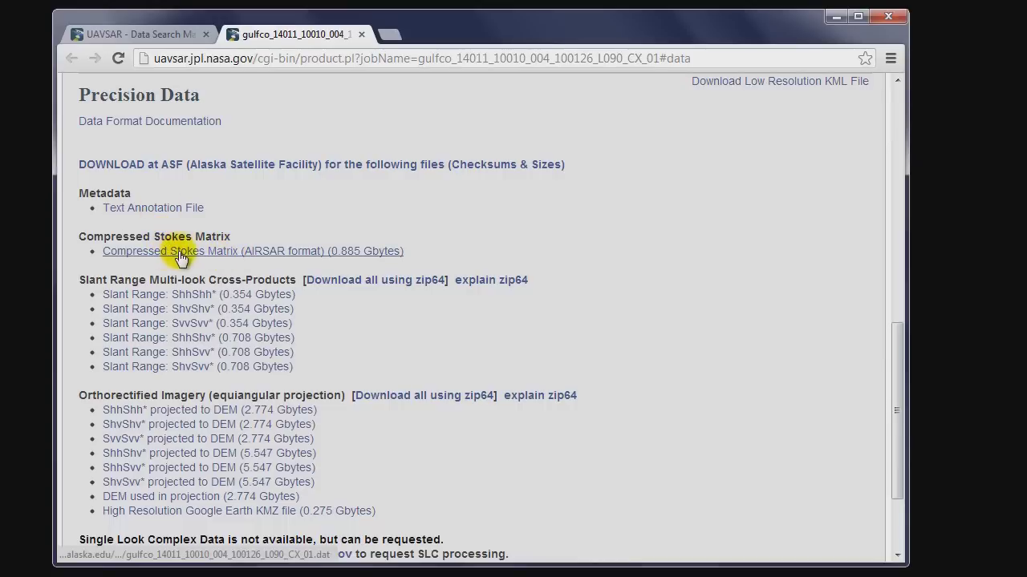
pyautogui.rightClick(150, 209)
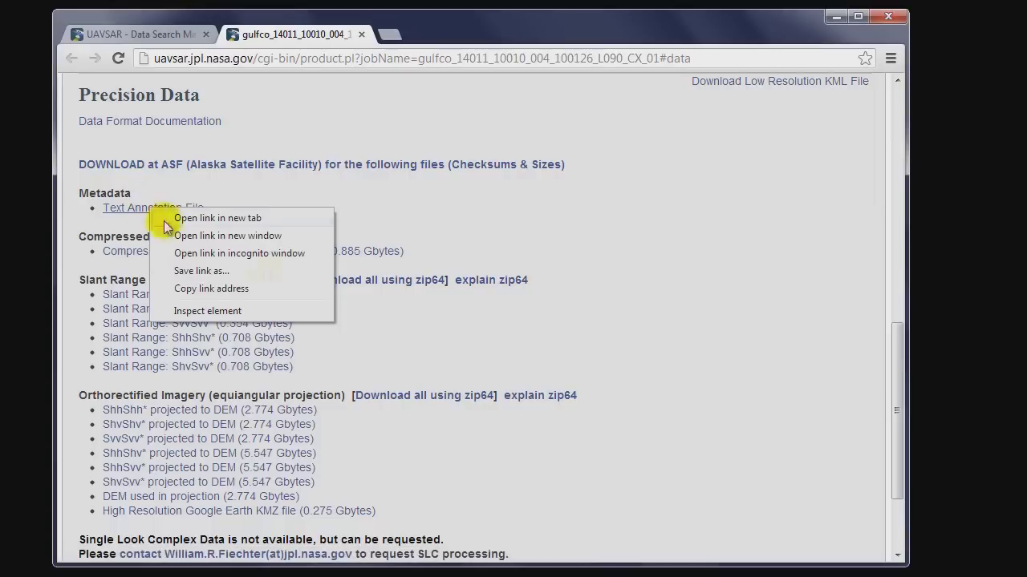
# Step: Save the Text Annotation File, browsing to PCI_Work > Projects > Open > Marketing > TechTV > UAVSAR
pyautogui.click(243, 277)
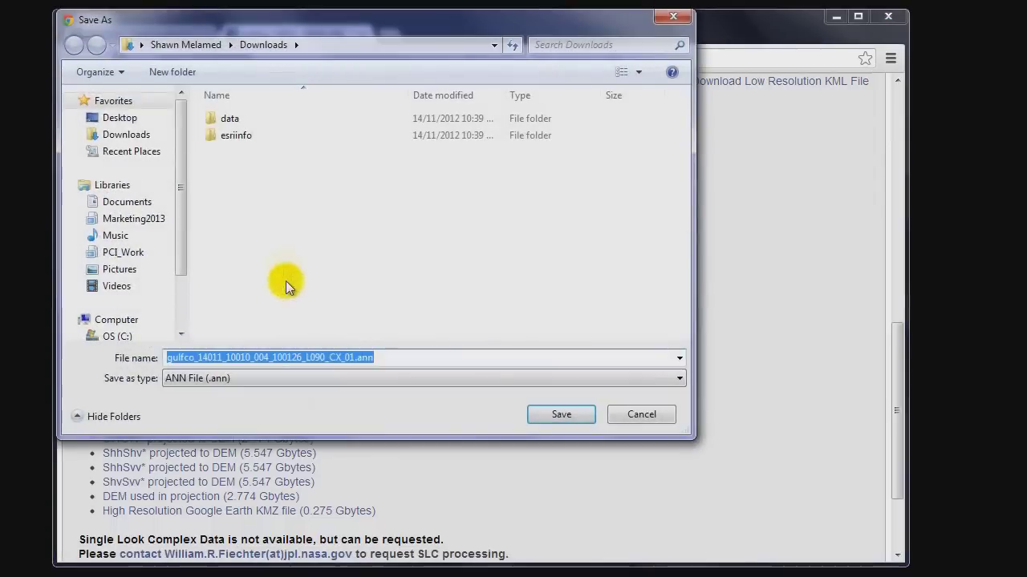
pyautogui.click(276, 243)
pyautogui.click(120, 251)
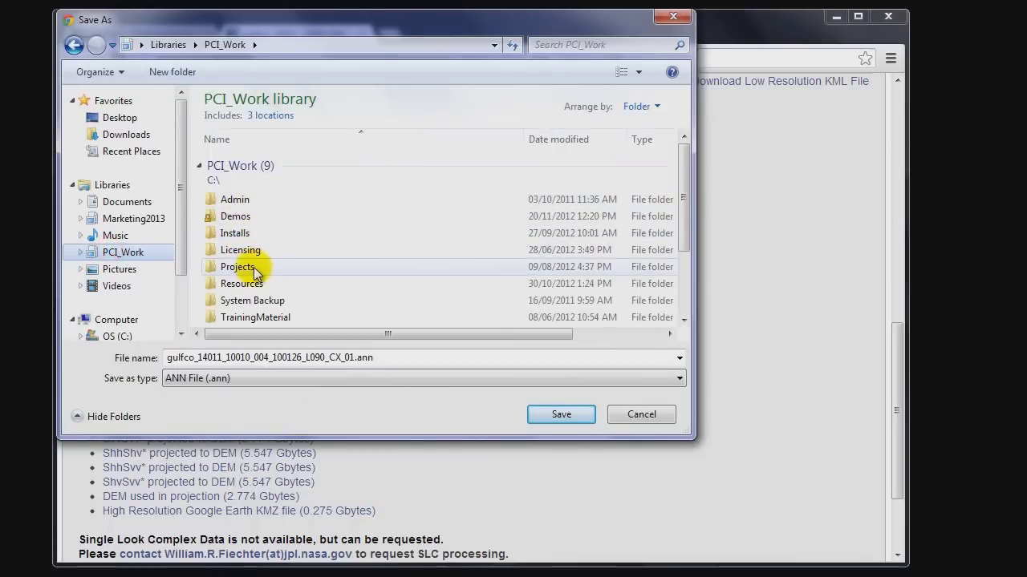
pyautogui.doubleClick(255, 273)
pyautogui.click(240, 200)
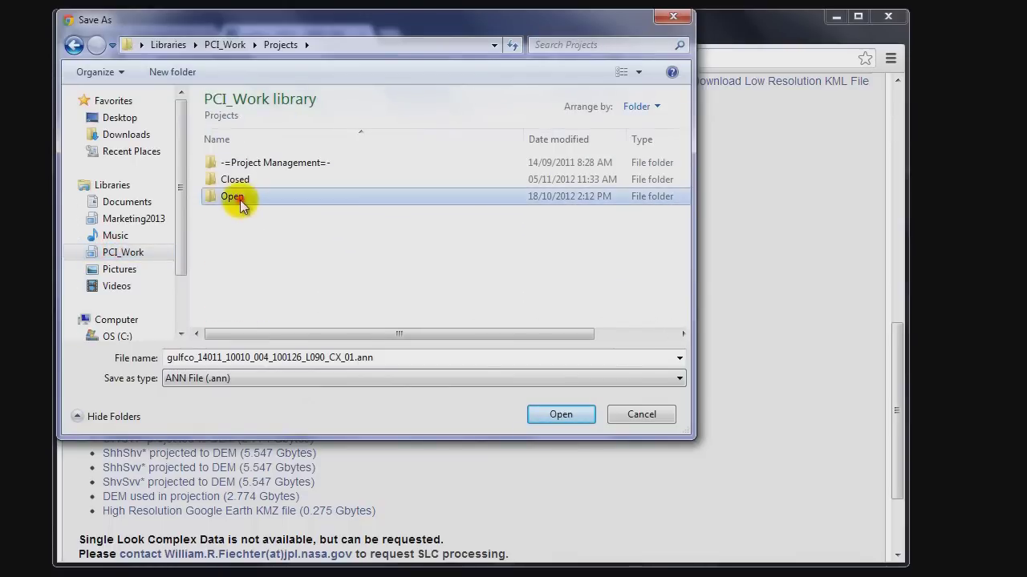
pyautogui.doubleClick(240, 200)
pyautogui.doubleClick(238, 166)
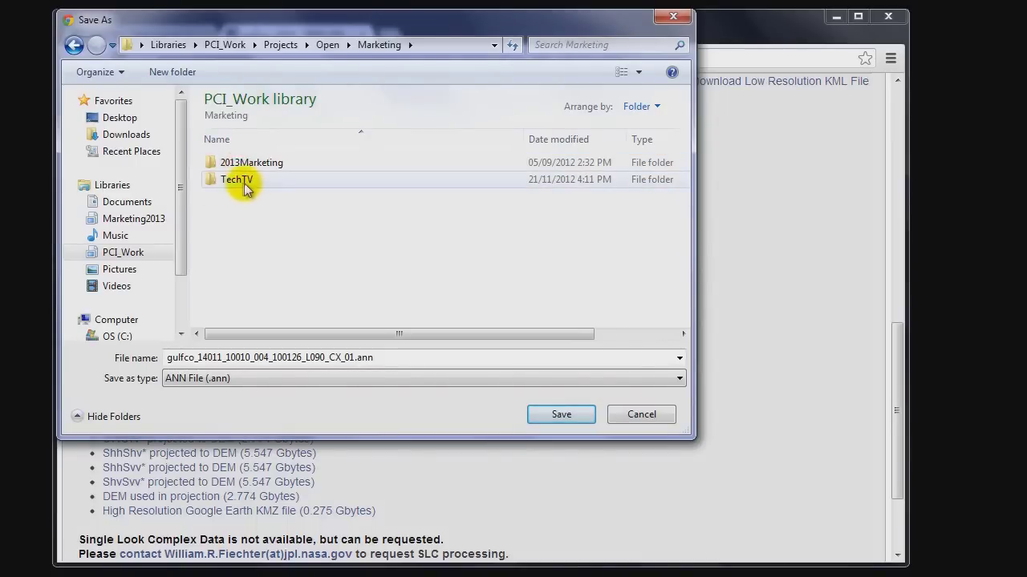
pyautogui.doubleClick(245, 186)
pyautogui.click(257, 211)
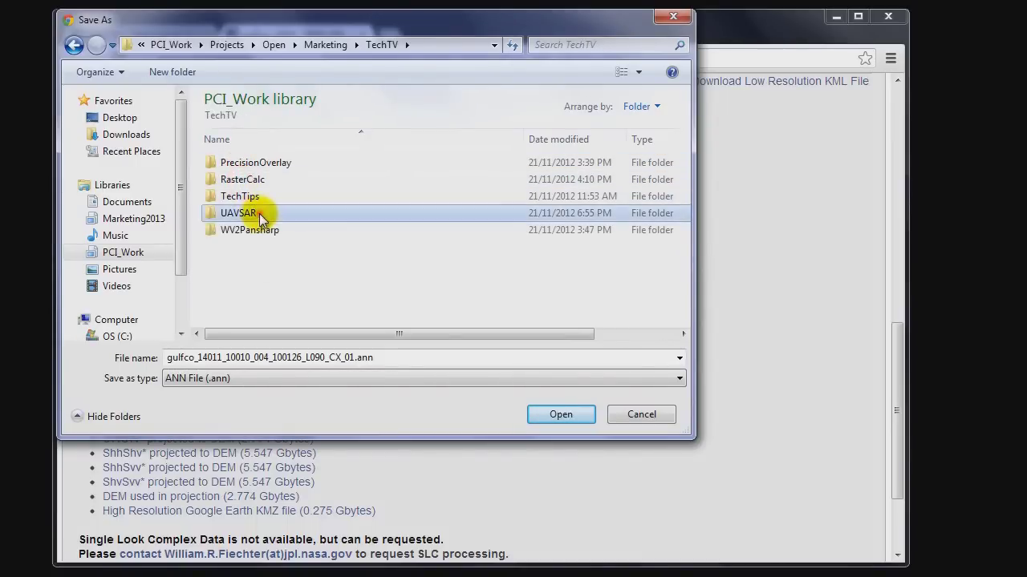
pyautogui.doubleClick(260, 213)
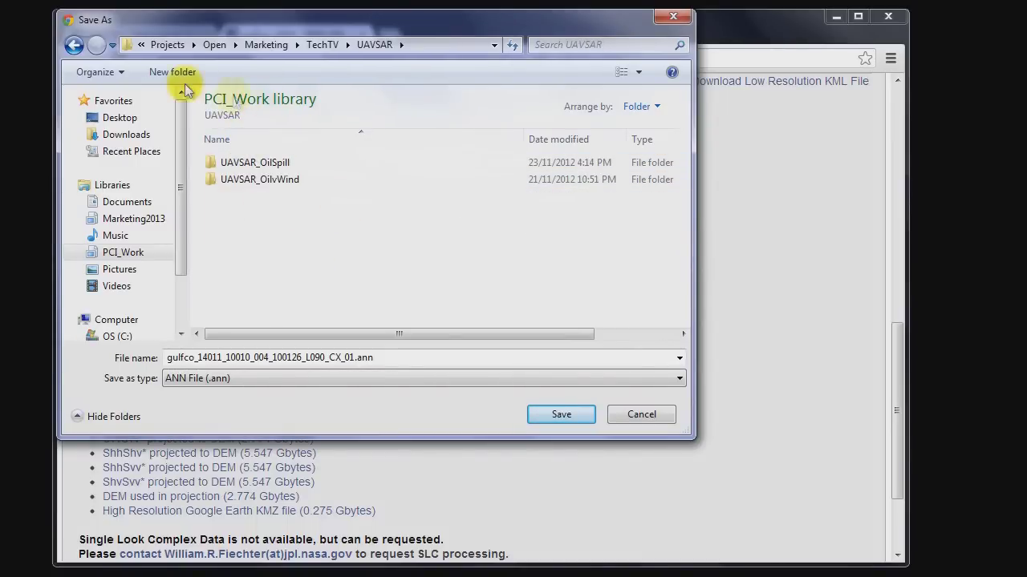
# Step: Create a Download folder there and save the .ann annotation file into it
pyautogui.write('Diwbn')
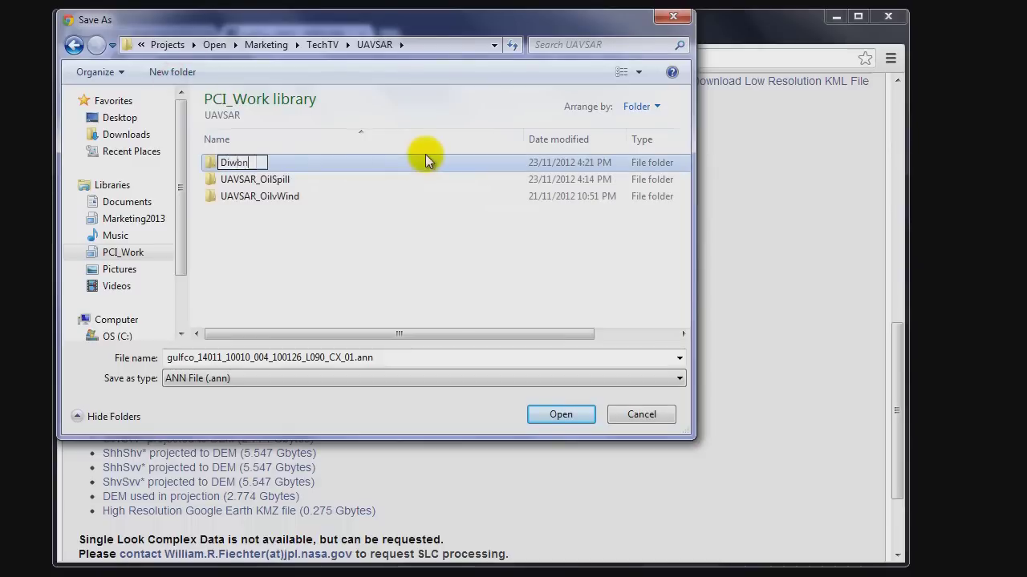
pyautogui.write('ownload')
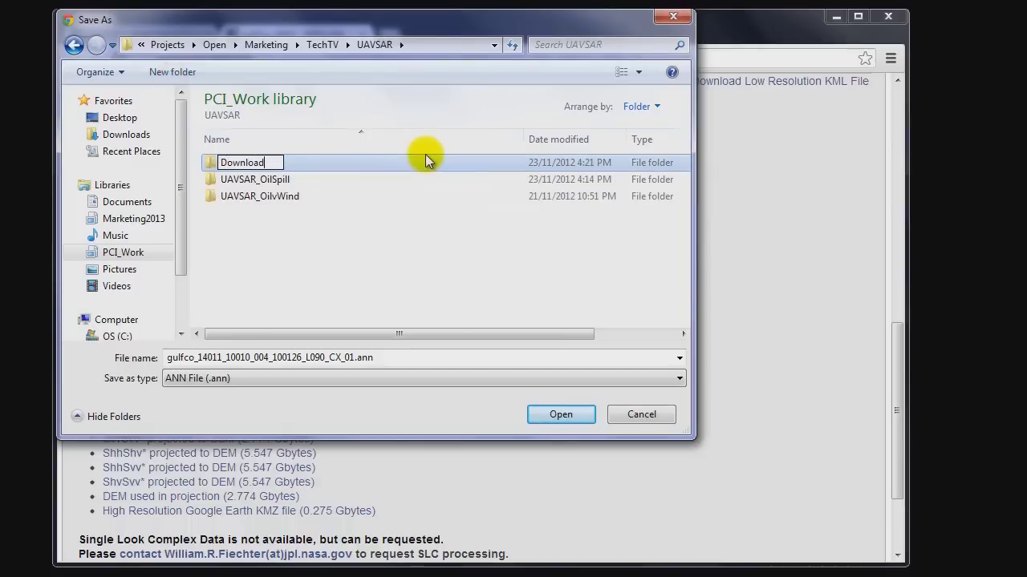
pyautogui.doubleClick(250, 164)
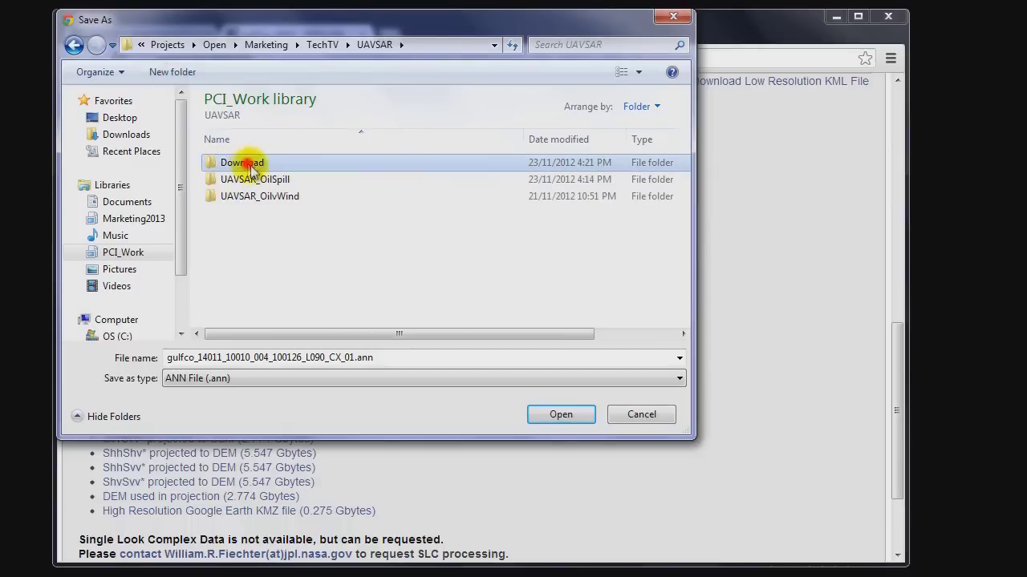
pyautogui.click(561, 417)
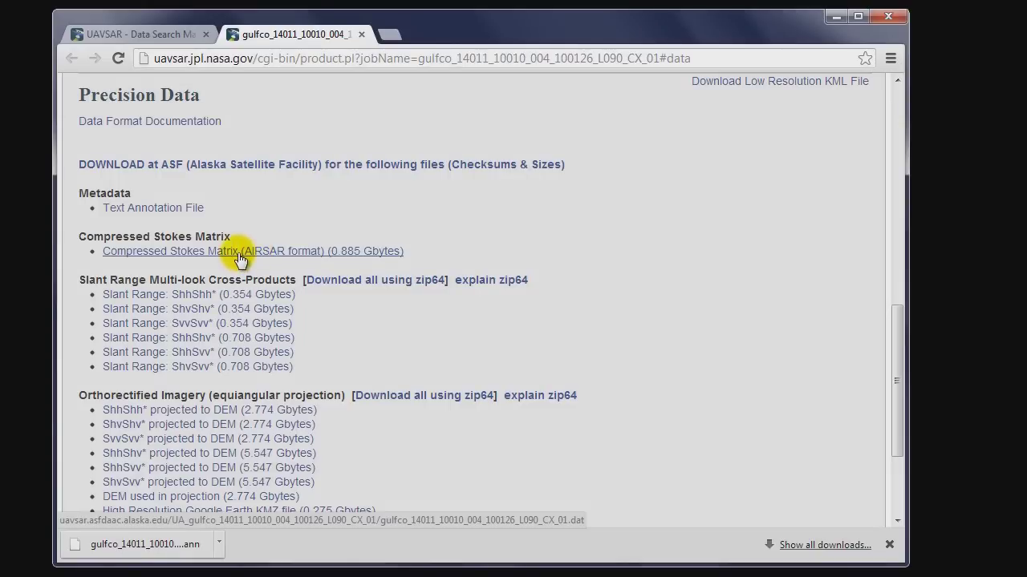
# Step: Save the Compressed Stokes Matrix .dat file into the same Download folder
pyautogui.rightClick(238, 257)
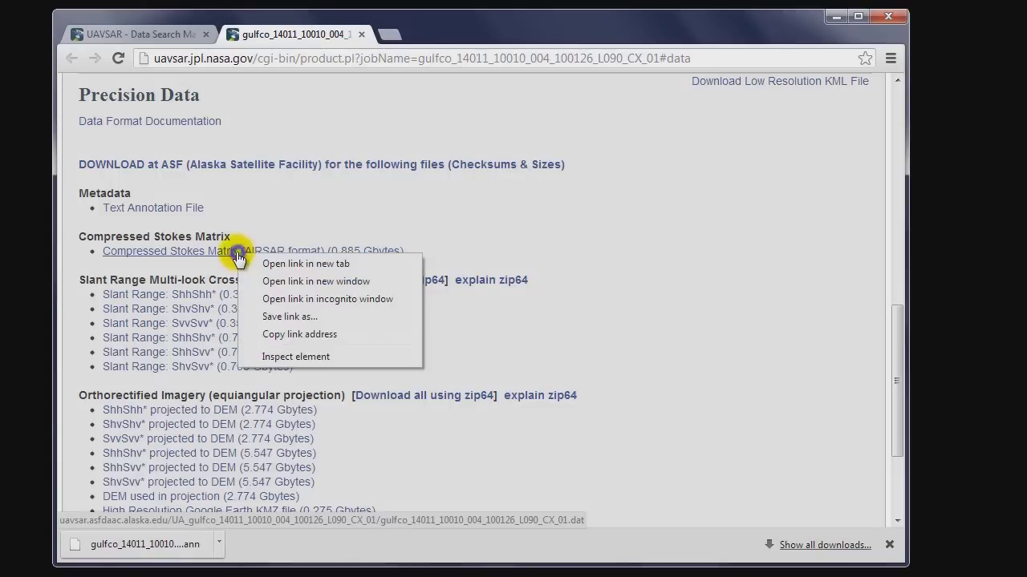
pyautogui.click(288, 317)
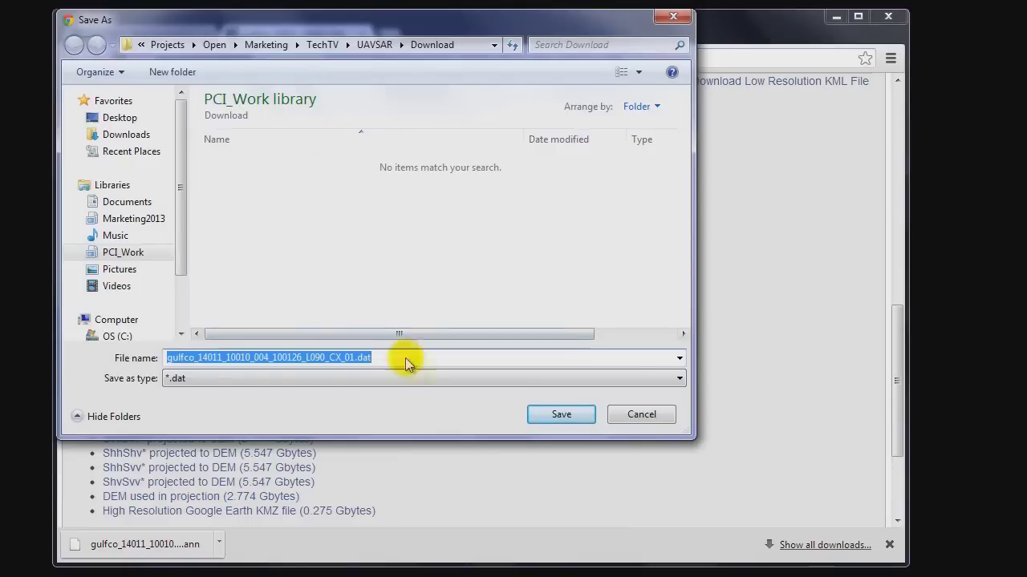
pyautogui.click(562, 414)
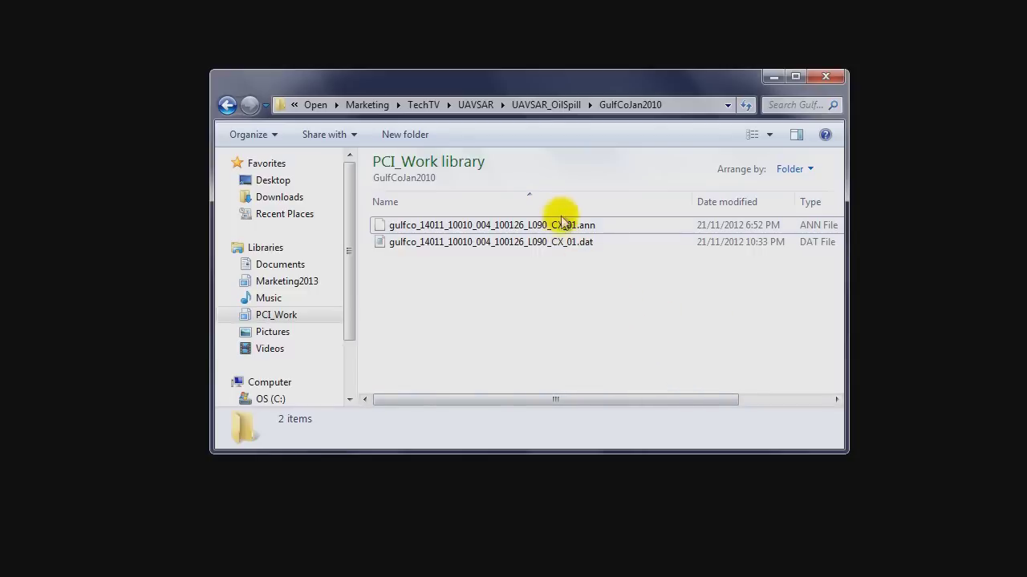
# Step: Drop the Gulf Coast .ann file from the GulfCoJan2010 Explorer window into Focus
pyautogui.moveTo(581, 87); pyautogui.dragTo(395, 42)
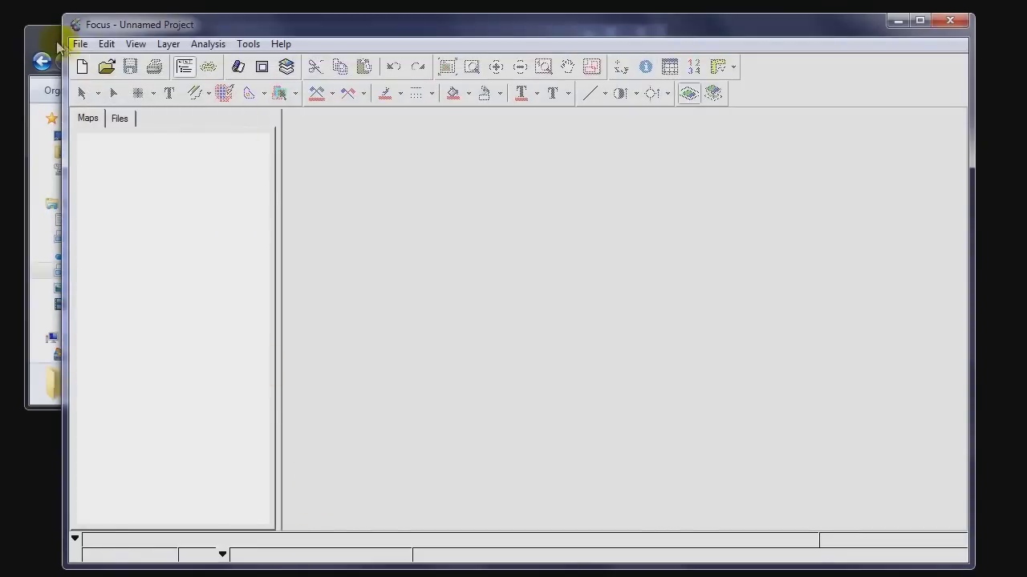
pyautogui.click(58, 49)
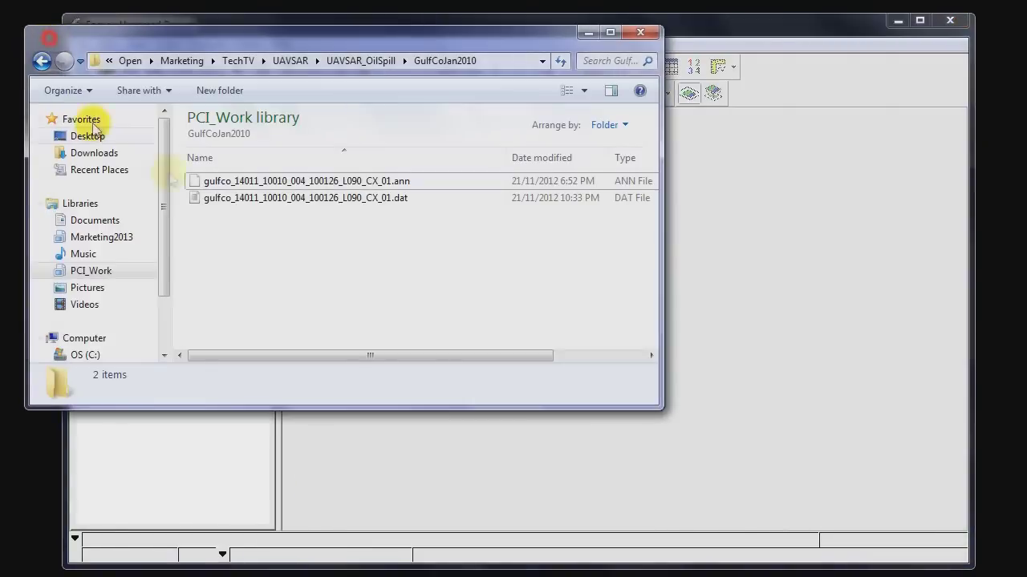
pyautogui.moveTo(239, 185); pyautogui.dragTo(736, 204)
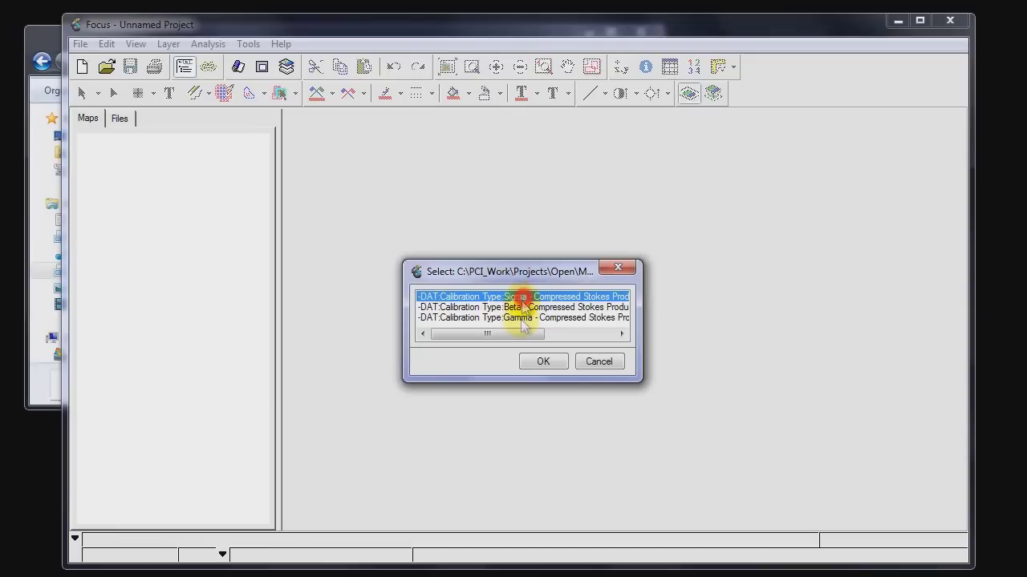
# Step: Load the gulfco_14011_10010 image with Sigma calibration, displayed North Up, and pan around it
pyautogui.click(543, 362)
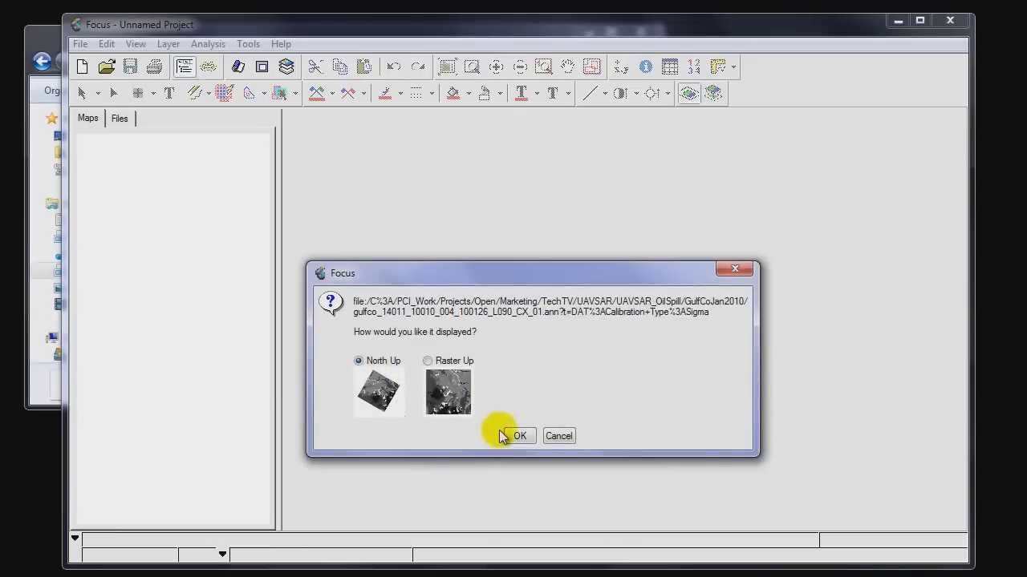
pyautogui.click(520, 436)
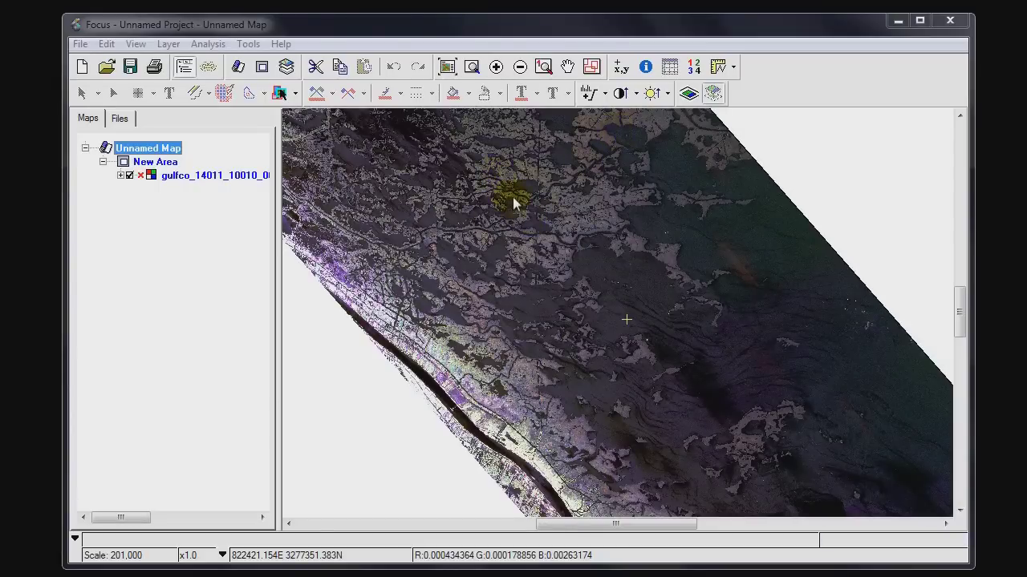
pyautogui.moveTo(482, 188); pyautogui.dragTo(574, 374)
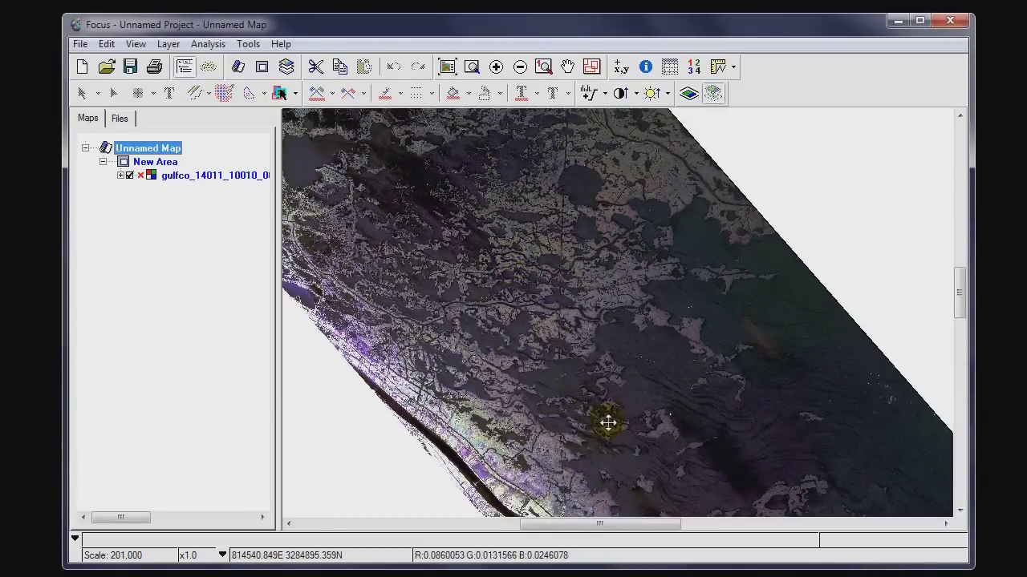
pyautogui.moveTo(608, 423); pyautogui.dragTo(453, 281)
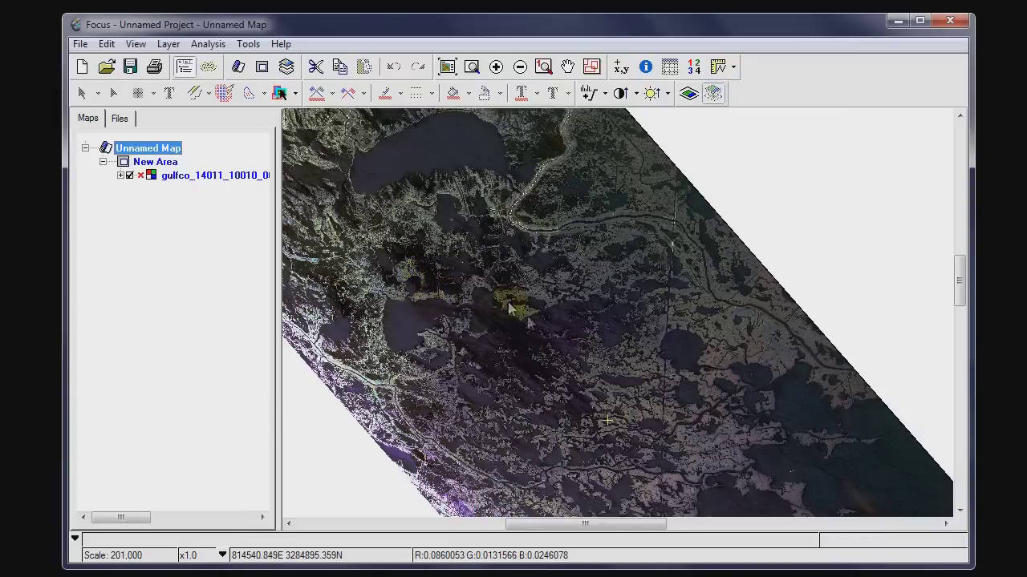
pyautogui.click(248, 44)
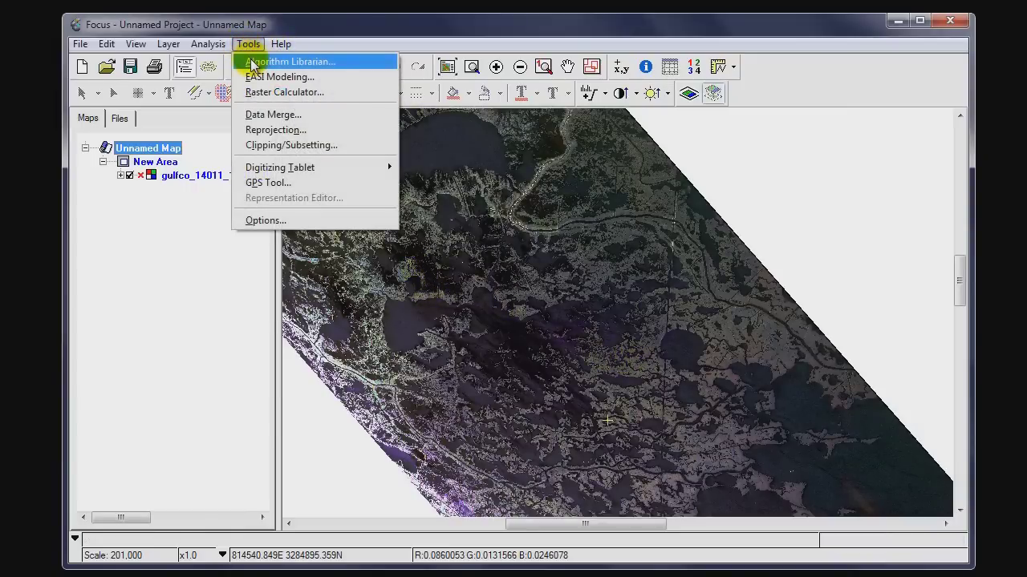
# Step: Open the Algorithm Librarian, expand All Algorithms, and type 'saring' to jump to SAR algorithms
pyautogui.click(265, 64)
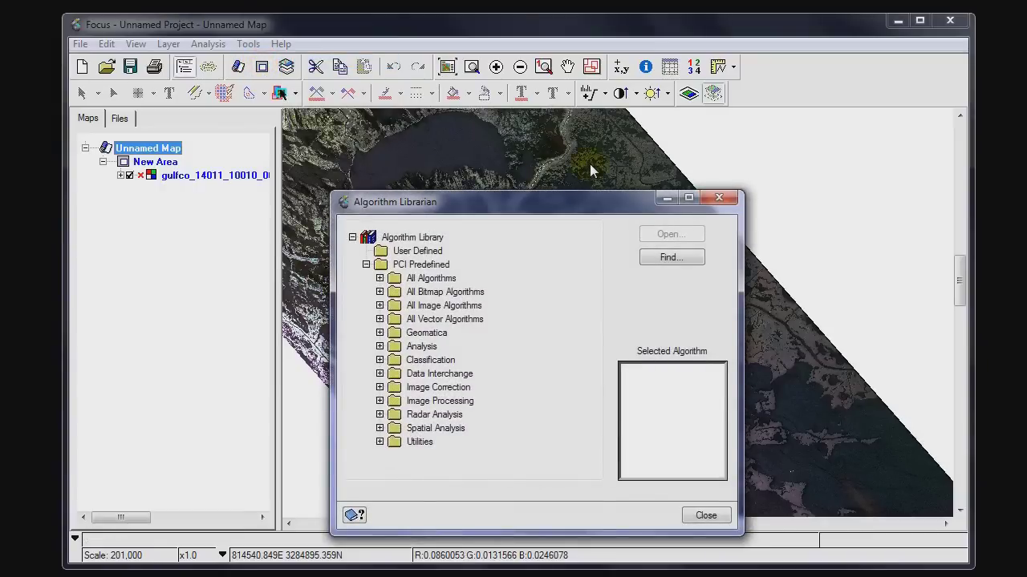
pyautogui.moveTo(565, 209); pyautogui.dragTo(594, 143)
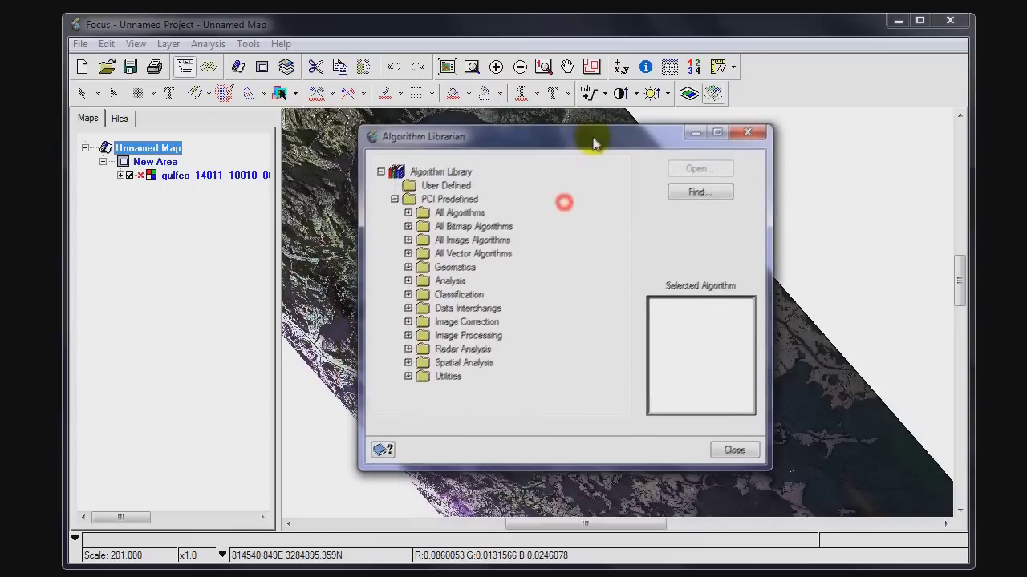
pyautogui.click(408, 212)
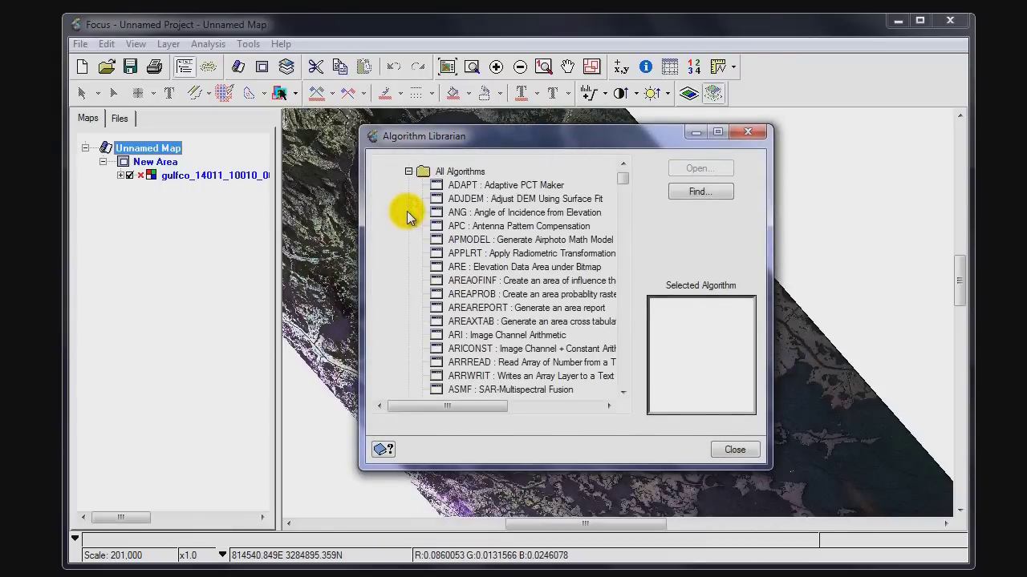
pyautogui.click(459, 172)
pyautogui.click(470, 184)
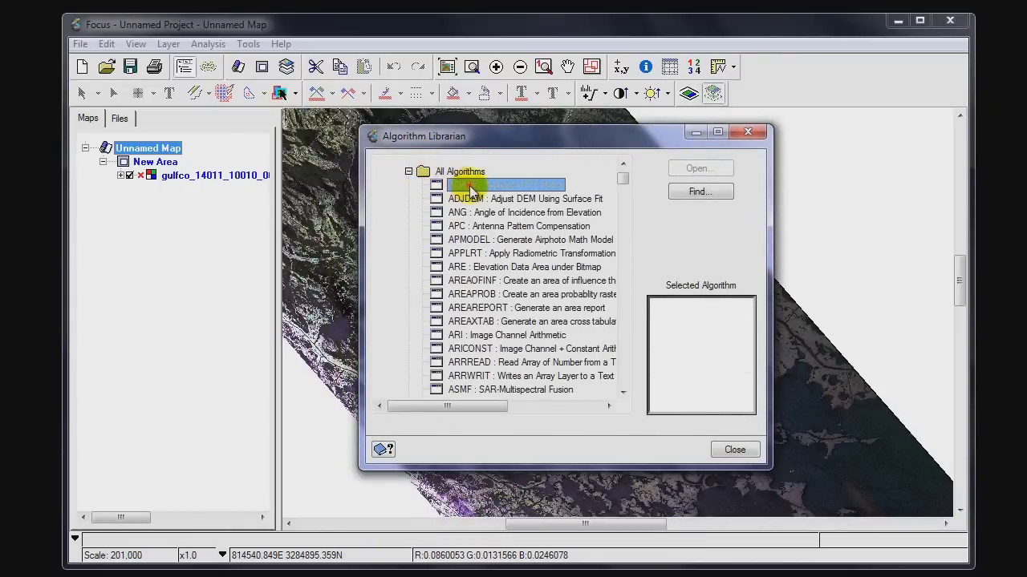
pyautogui.write('sar')
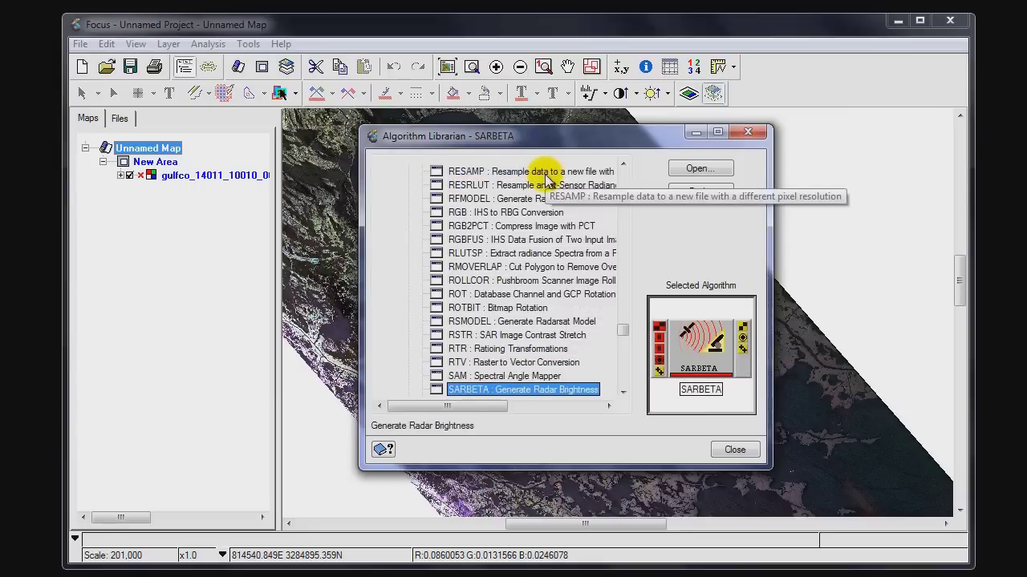
pyautogui.write('ing')
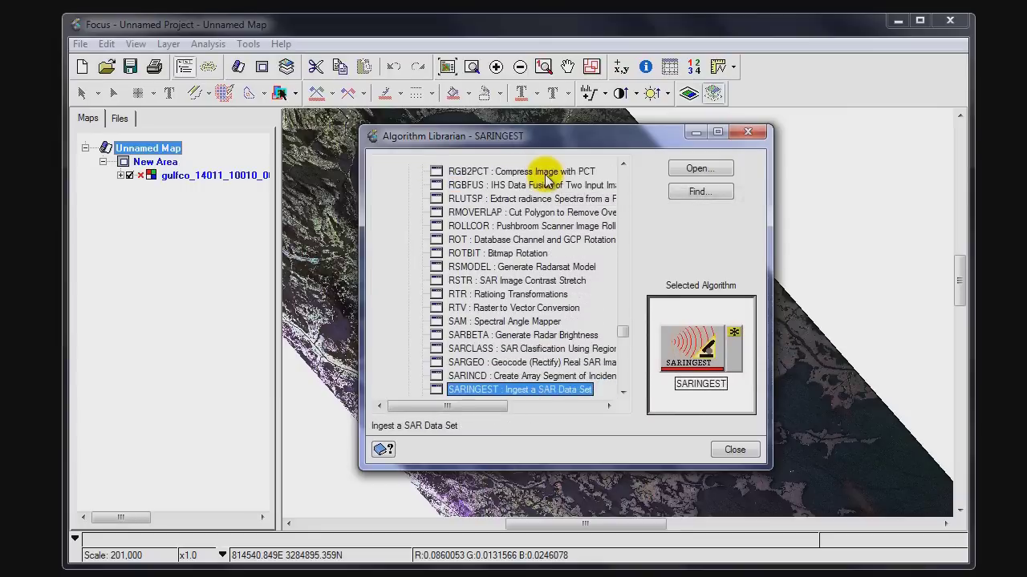
# Step: Open SARINGEST's control panel and tick the Viewer output port alongside Untitled.pix
pyautogui.click(689, 167)
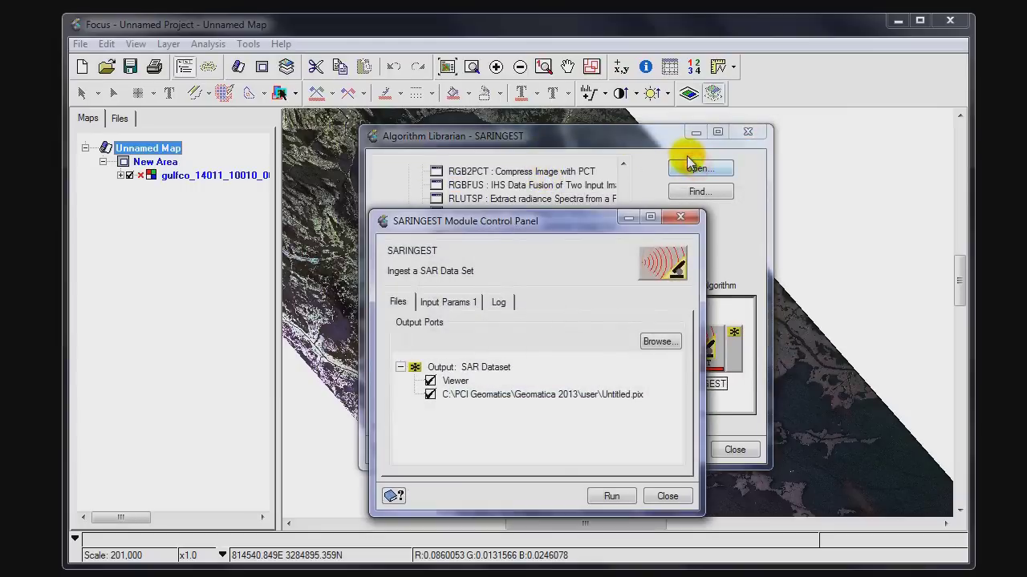
pyautogui.moveTo(606, 233); pyautogui.dragTo(629, 178)
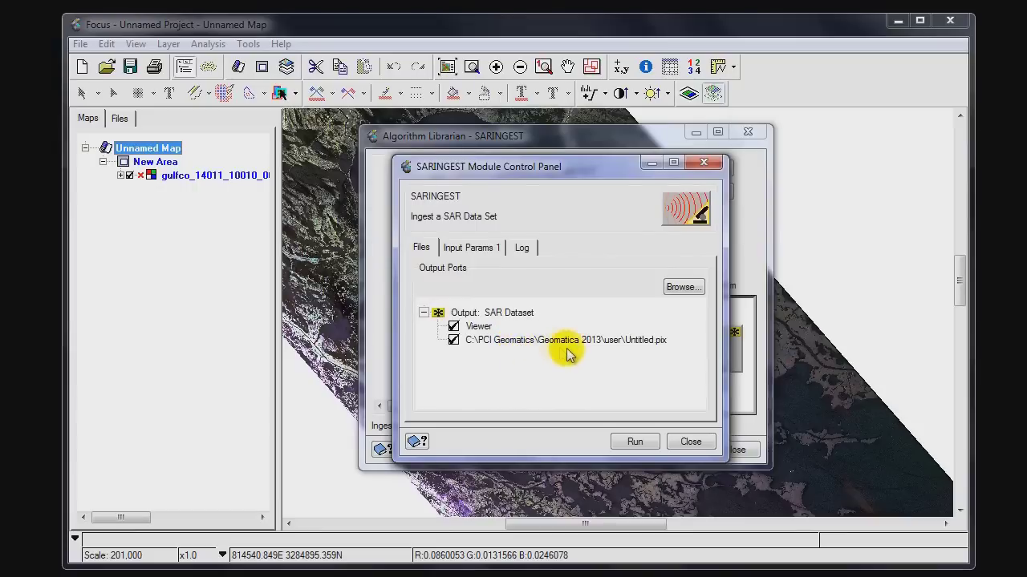
pyautogui.click(453, 326)
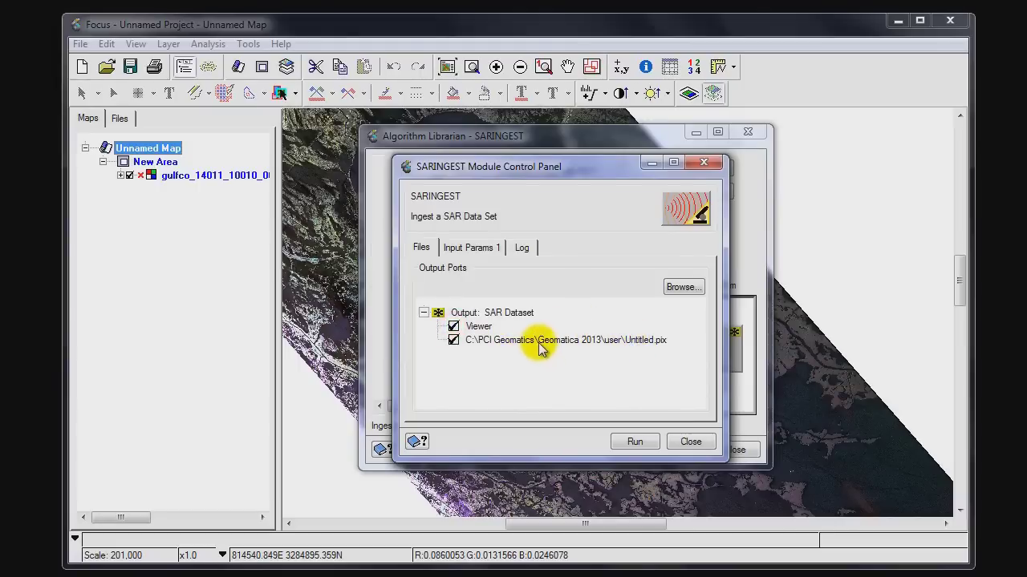
pyautogui.rightClick(635, 344)
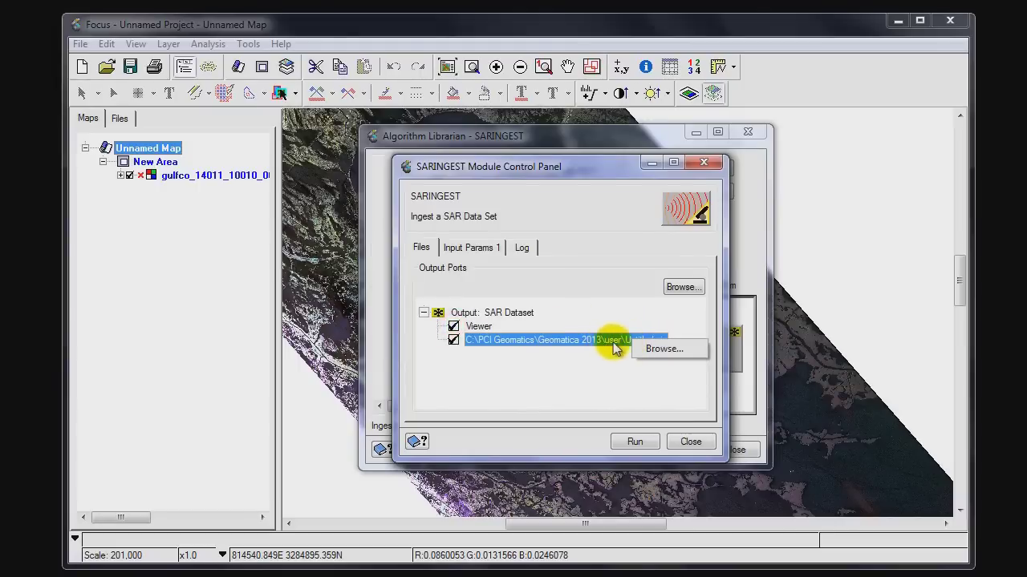
# Step: Browse for the output location through PCI_Work > Projects > Open > Marketing > TechTV > UAVSAR
pyautogui.click(650, 353)
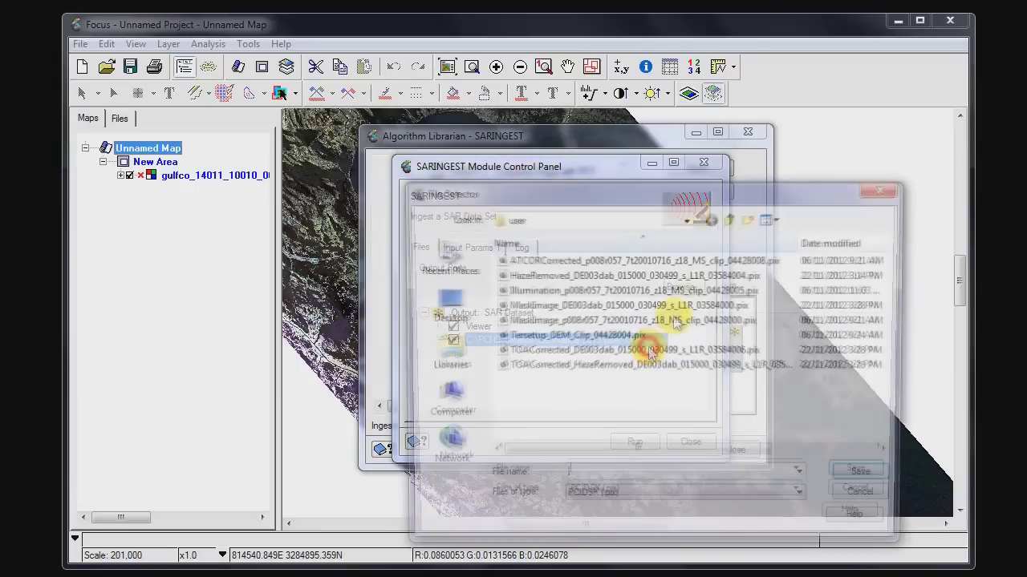
pyautogui.moveTo(681, 201); pyautogui.dragTo(681, 144)
pyautogui.click(414, 308)
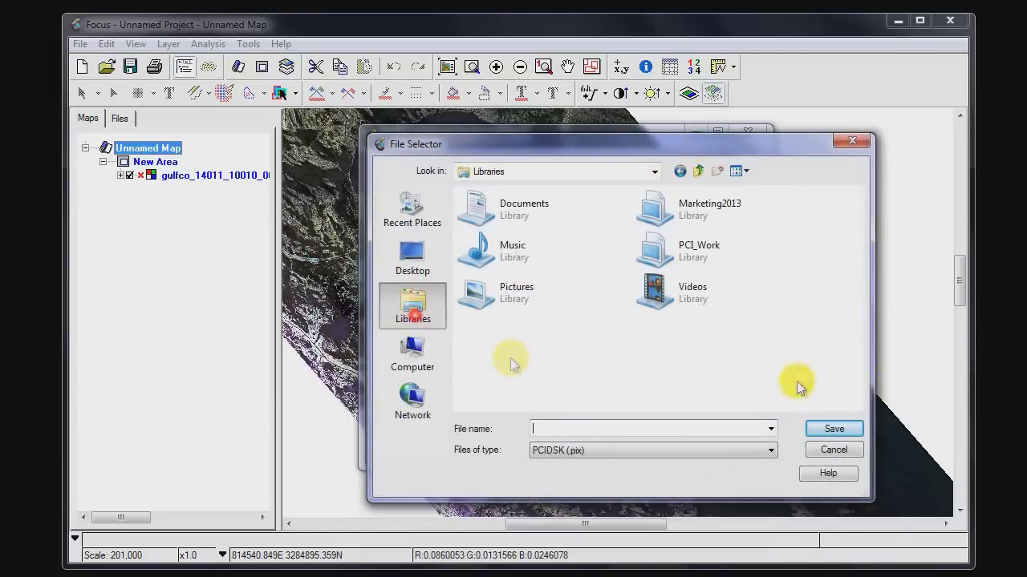
pyautogui.click(687, 248)
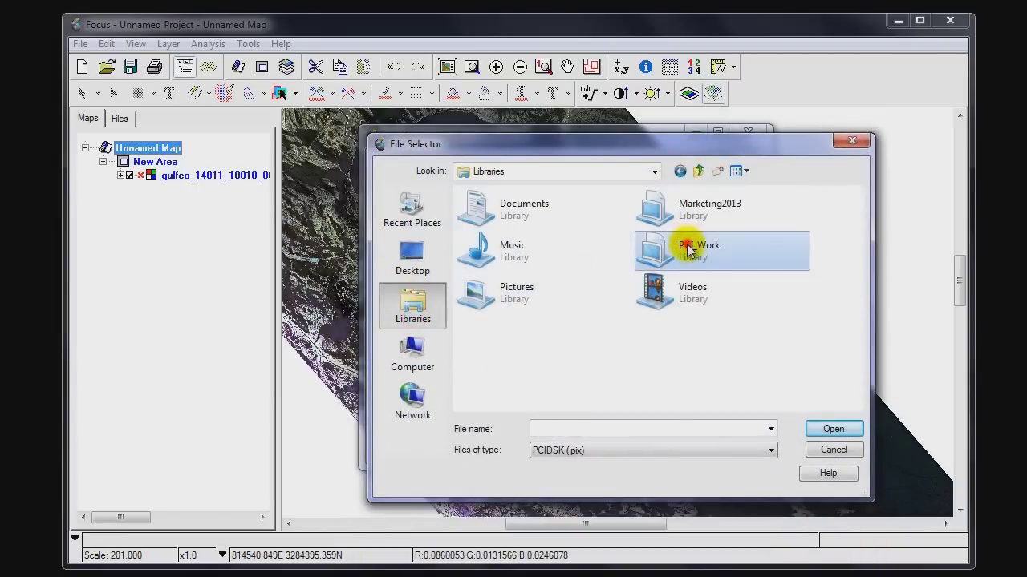
pyautogui.doubleClick(686, 248)
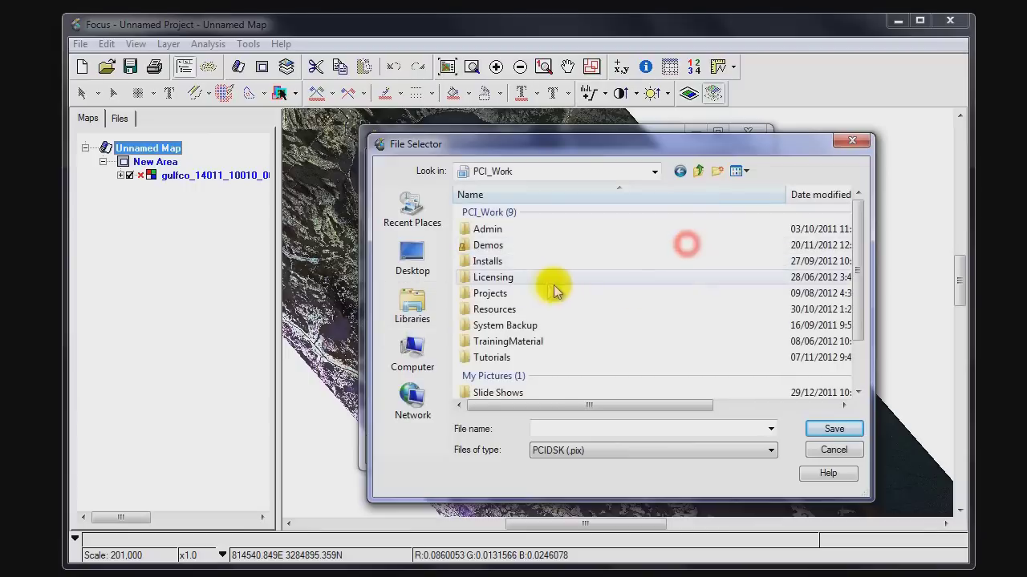
pyautogui.doubleClick(492, 296)
pyautogui.doubleClick(498, 240)
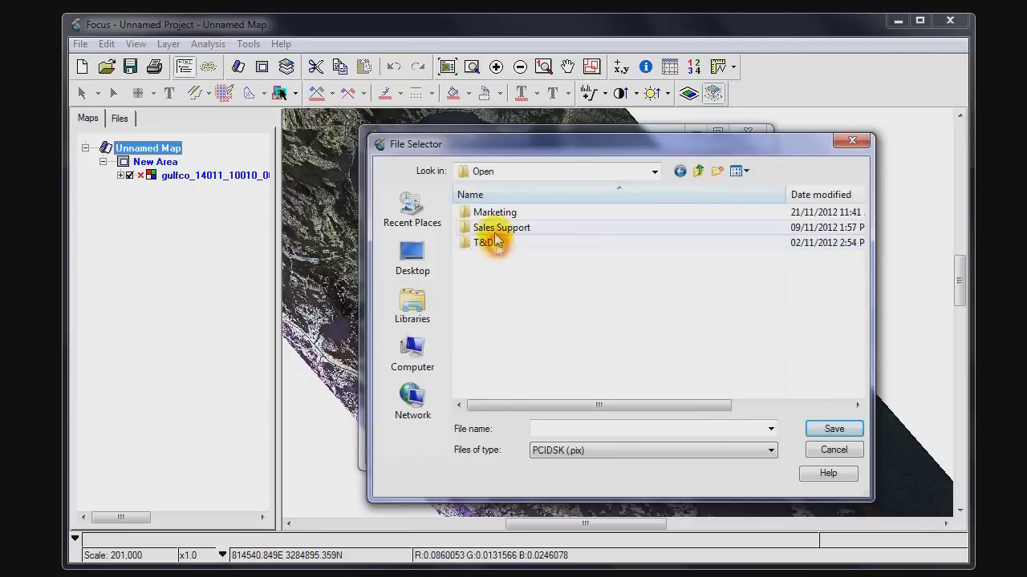
pyautogui.doubleClick(494, 214)
pyautogui.doubleClick(487, 228)
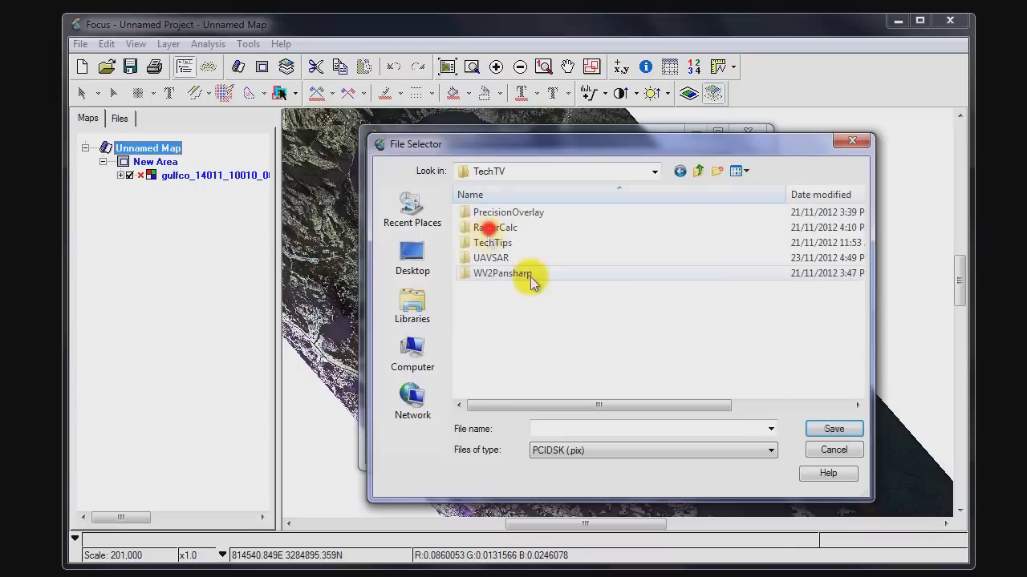
pyautogui.doubleClick(492, 257)
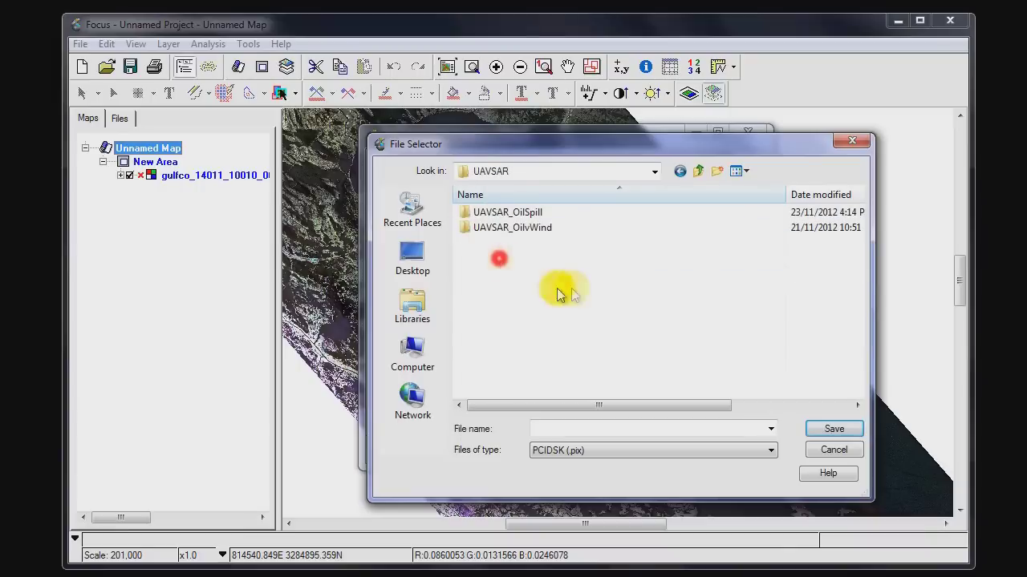
# Step: Create an Ingest folder in UAVSAR_OilSpill and save the output there as UAVSAR
pyautogui.click(505, 213)
pyautogui.doubleClick(505, 214)
pyautogui.click(716, 171)
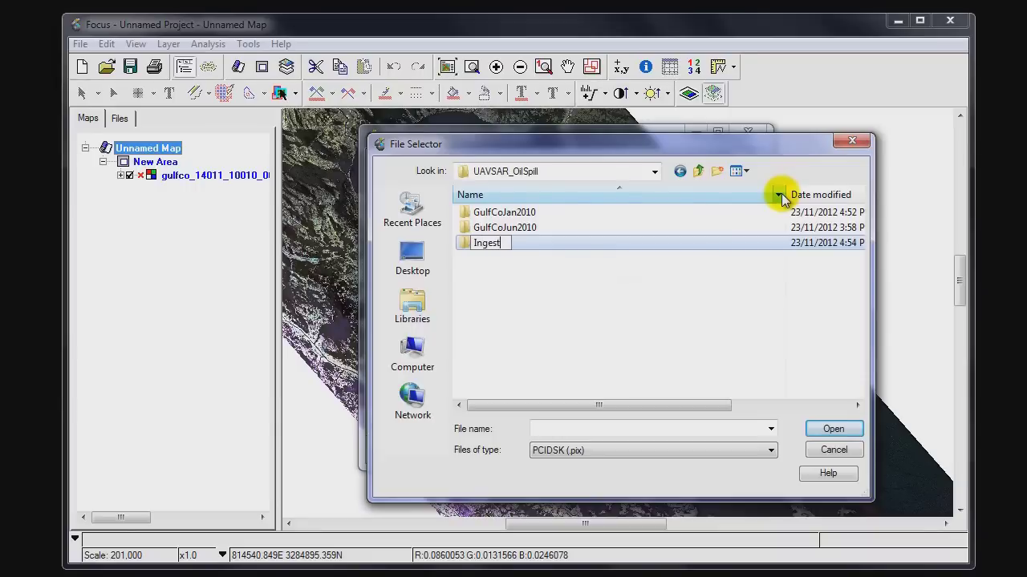
pyautogui.click(546, 287)
pyautogui.doubleClick(491, 245)
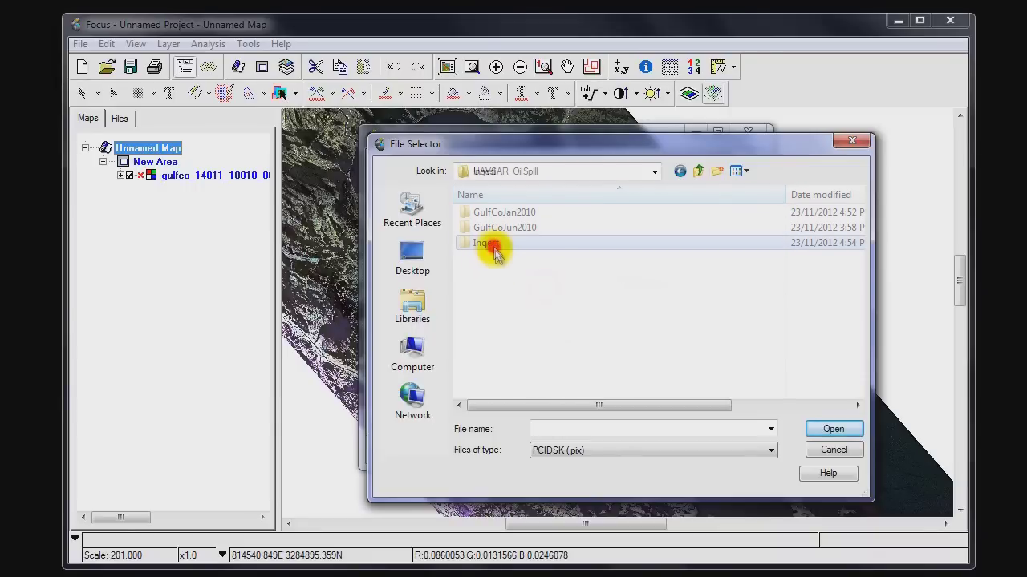
pyautogui.click(567, 430)
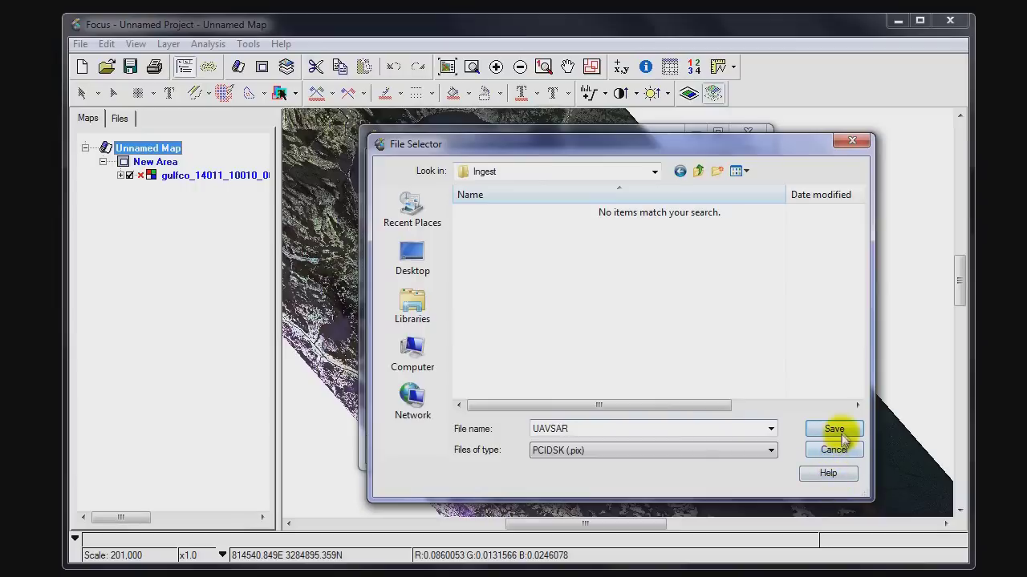
pyautogui.click(839, 431)
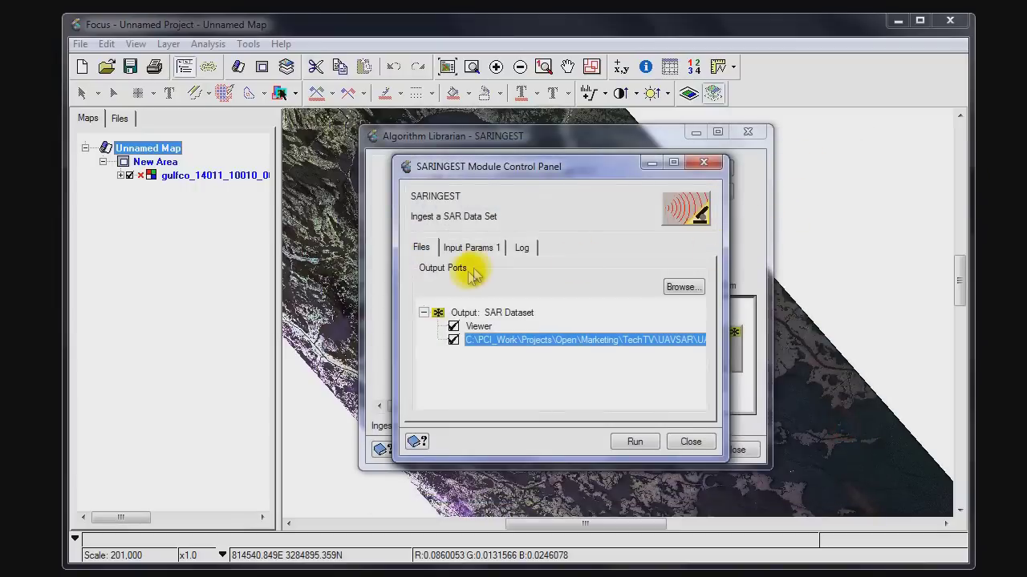
# Step: Choose gulfco_14011_10010_004_100126_L090_CX_01.ann from UAVSAR_OilSpill/GulfCoJan2010 as the SARINGEST input file
pyautogui.click(469, 257)
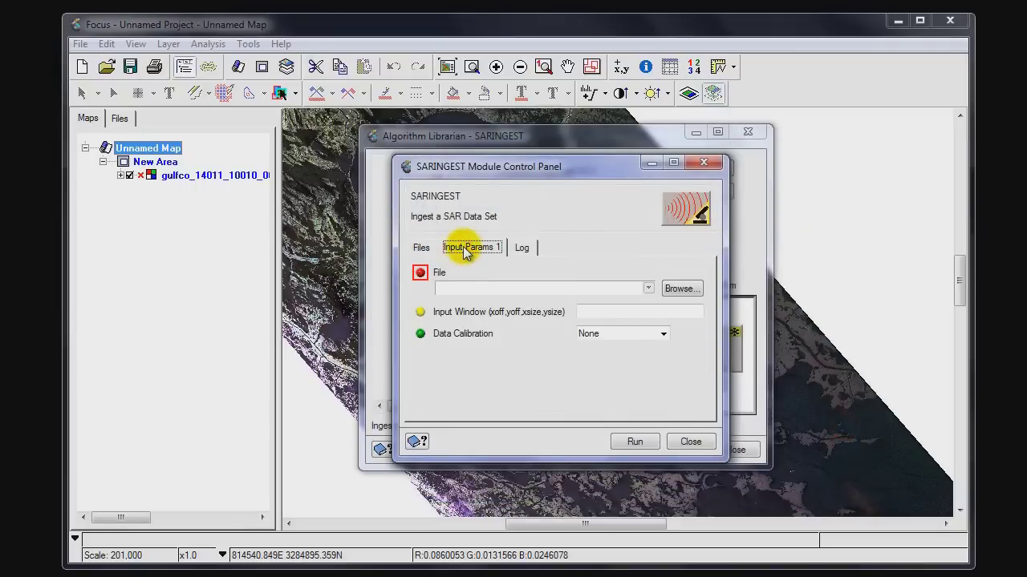
pyautogui.click(670, 290)
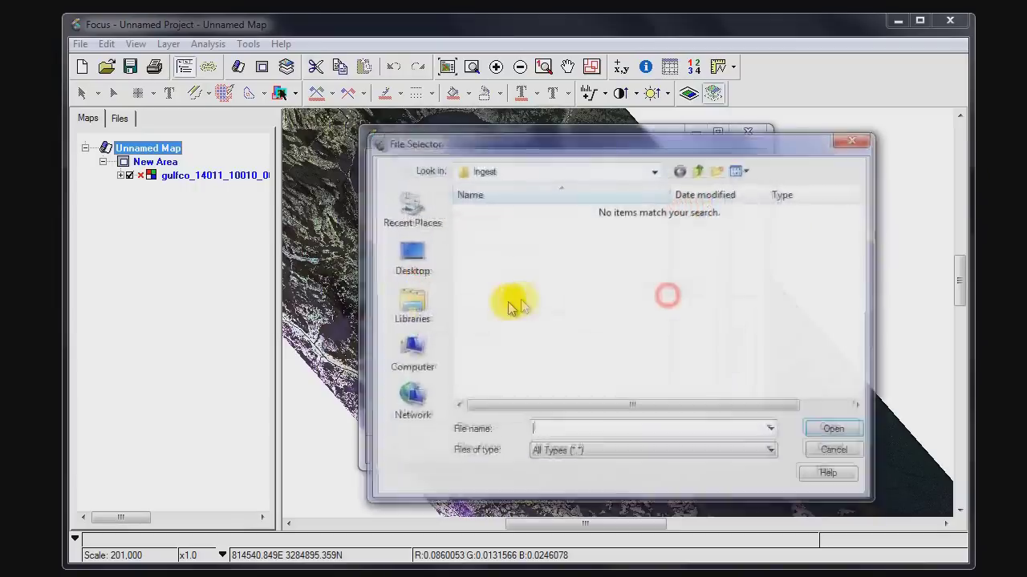
pyautogui.click(679, 173)
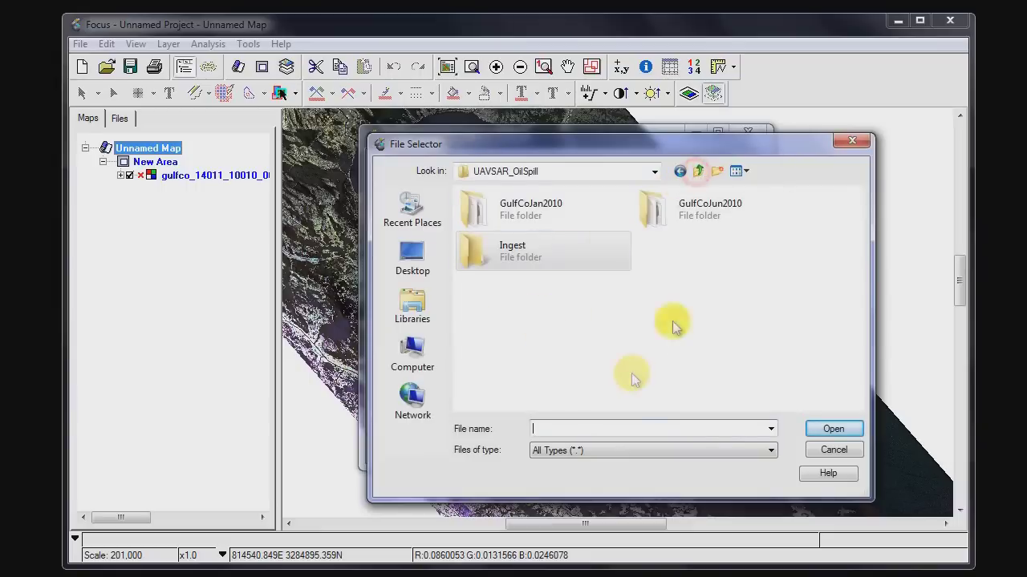
pyautogui.doubleClick(508, 209)
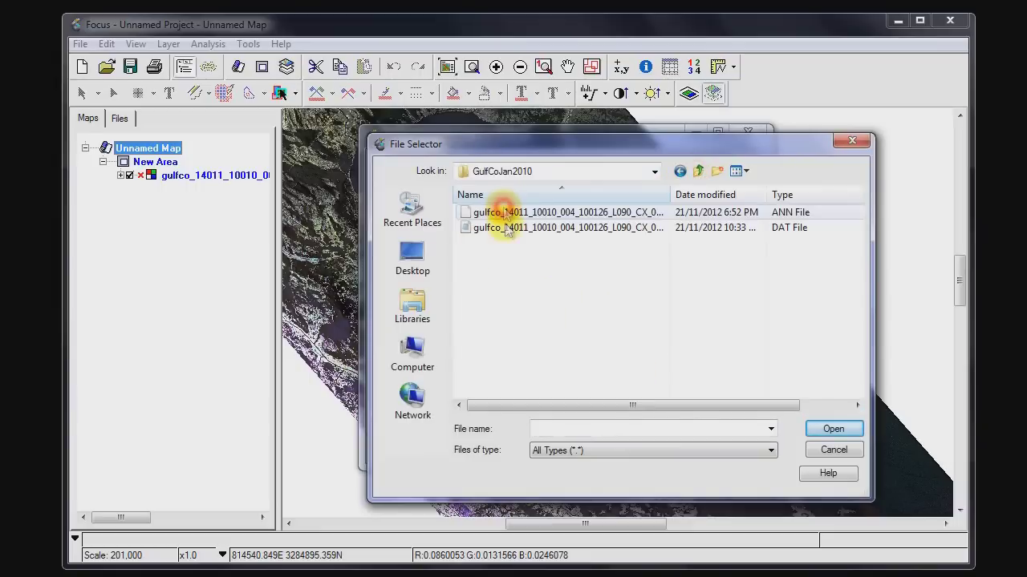
pyautogui.doubleClick(670, 195)
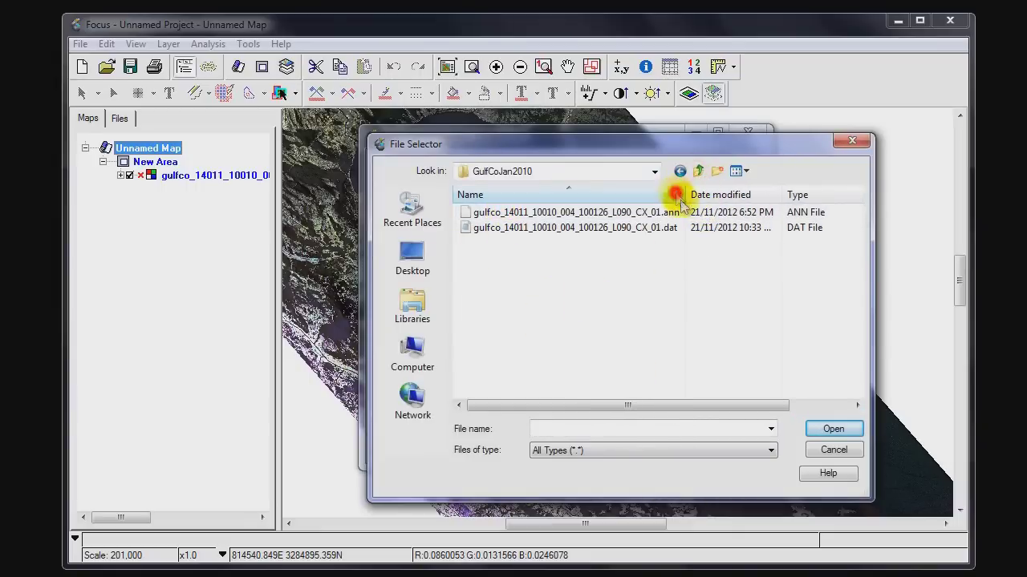
pyautogui.doubleClick(633, 213)
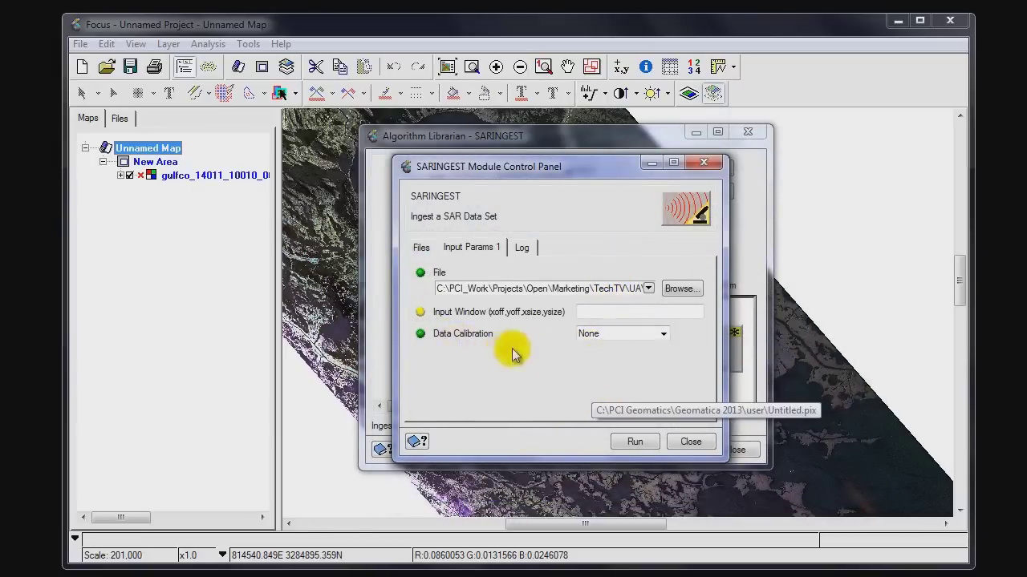
pyautogui.click(659, 333)
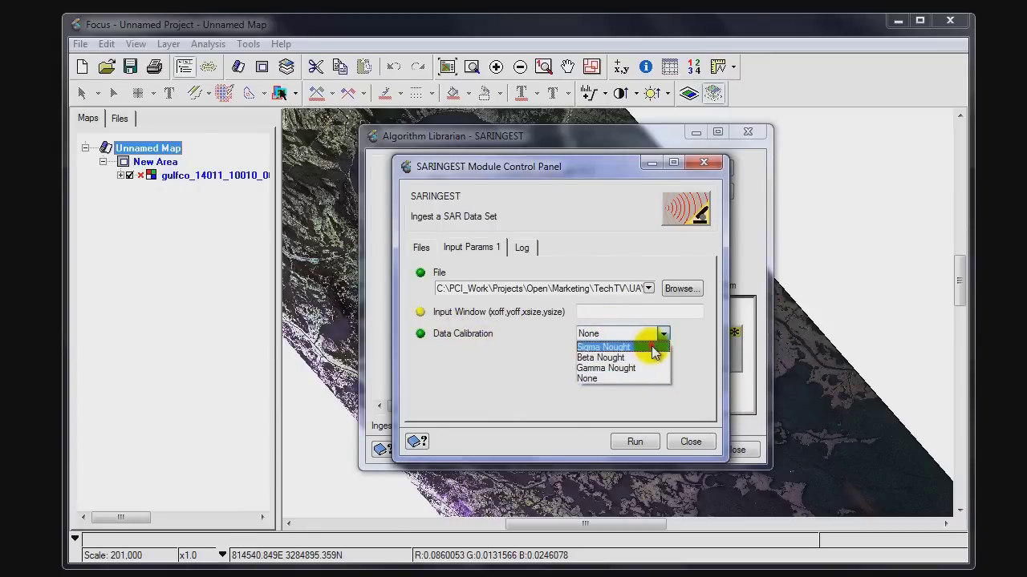
# Step: Run SARINGEST with Sigma Nought calibration and confirm Execution Successful in the Log
pyautogui.click(651, 347)
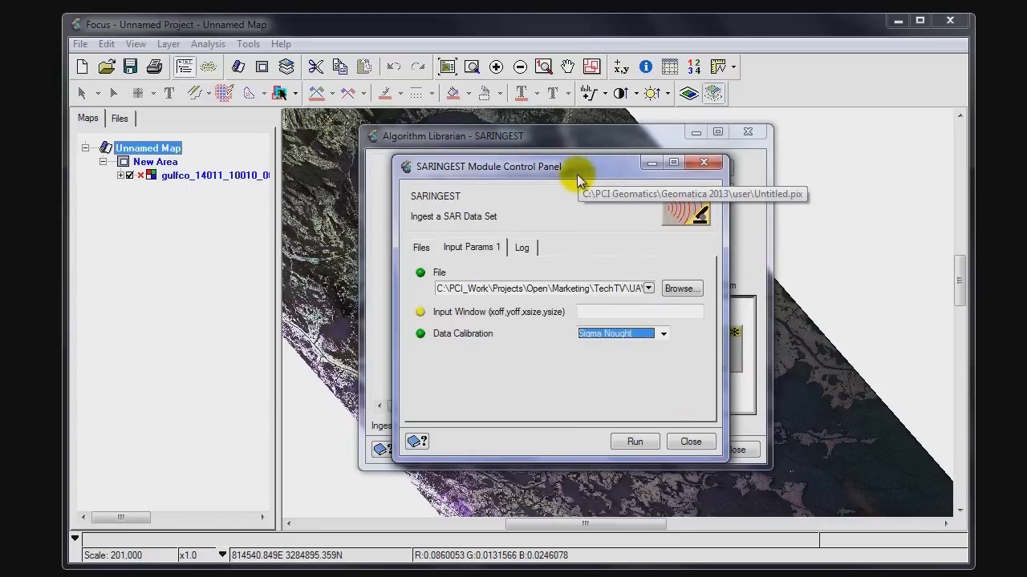
pyautogui.click(630, 388)
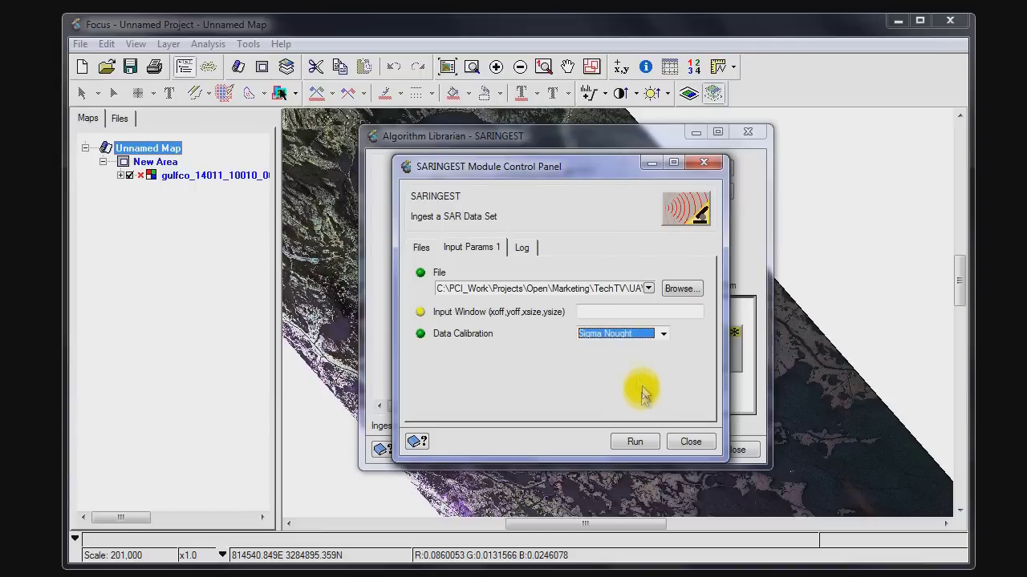
pyautogui.click(636, 442)
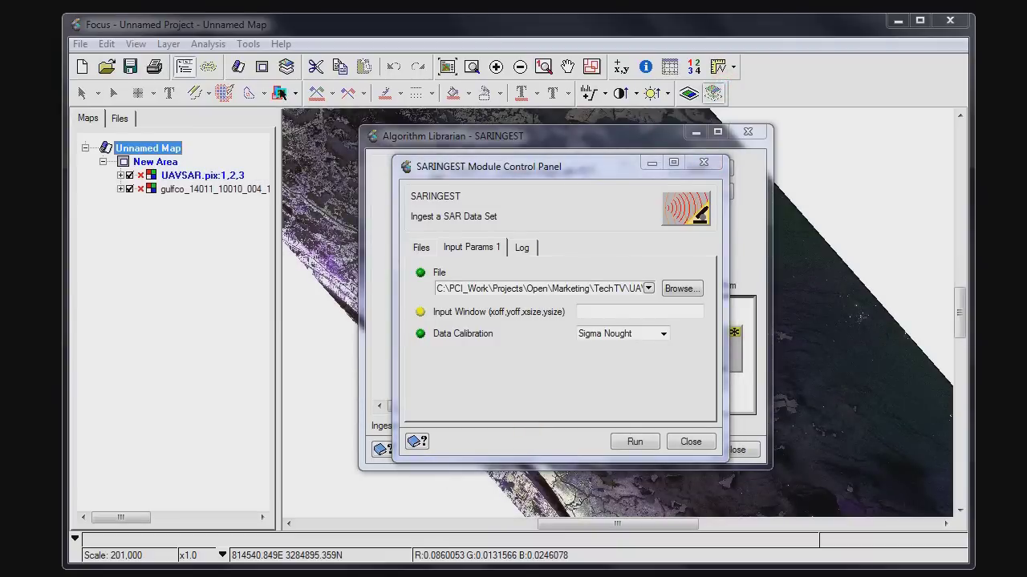
pyautogui.click(521, 248)
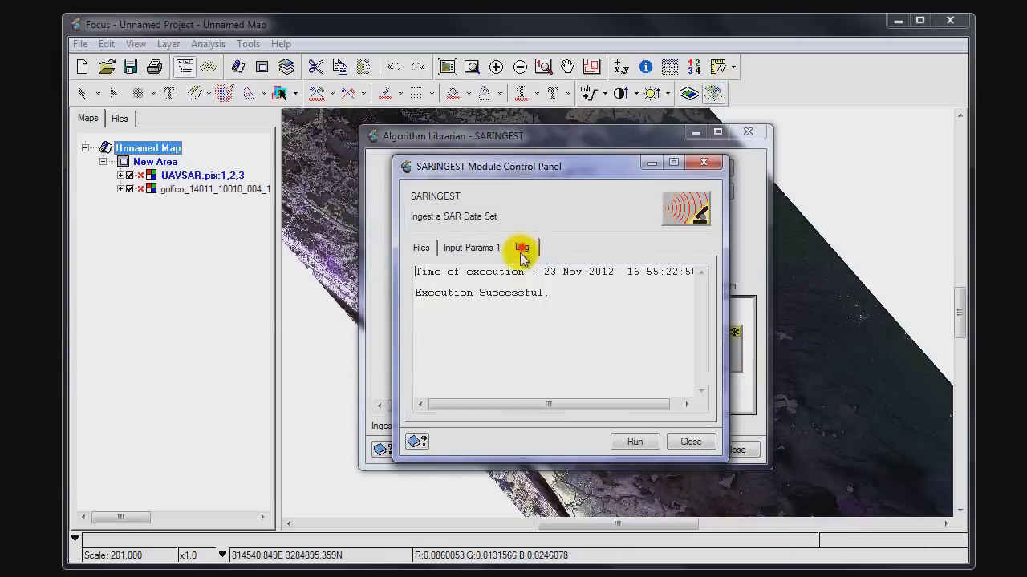
# Step: Close SARINGEST and the Algorithm Librarian, then browse UAVSAR.pix in the Files tab
pyautogui.click(683, 442)
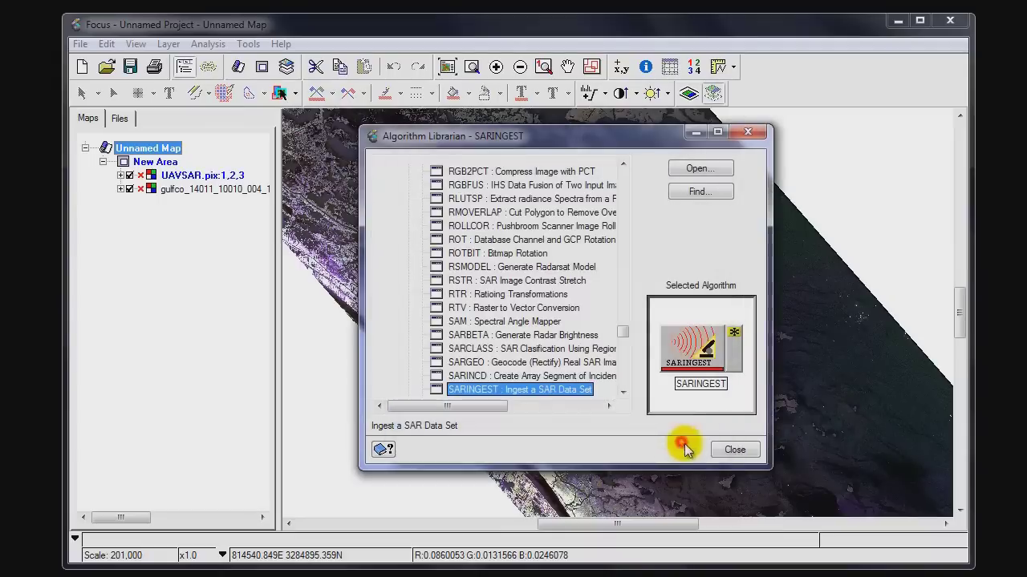
pyautogui.click(733, 450)
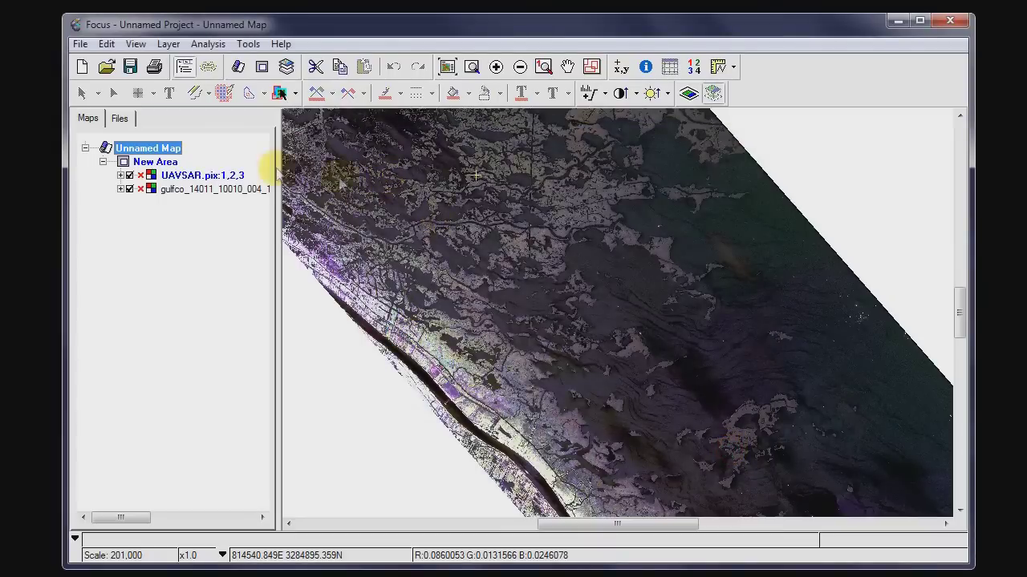
pyautogui.click(189, 176)
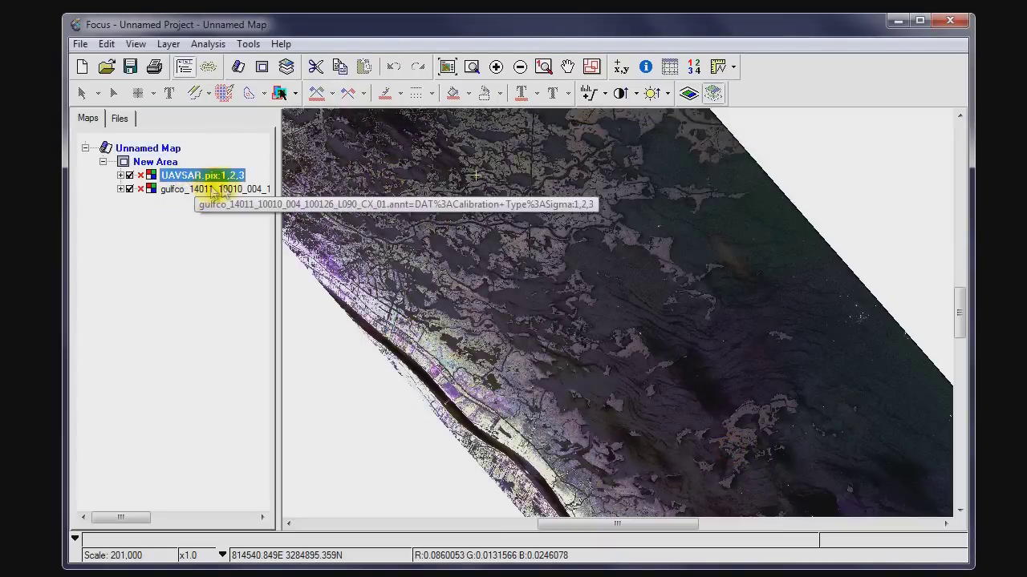
pyautogui.click(120, 121)
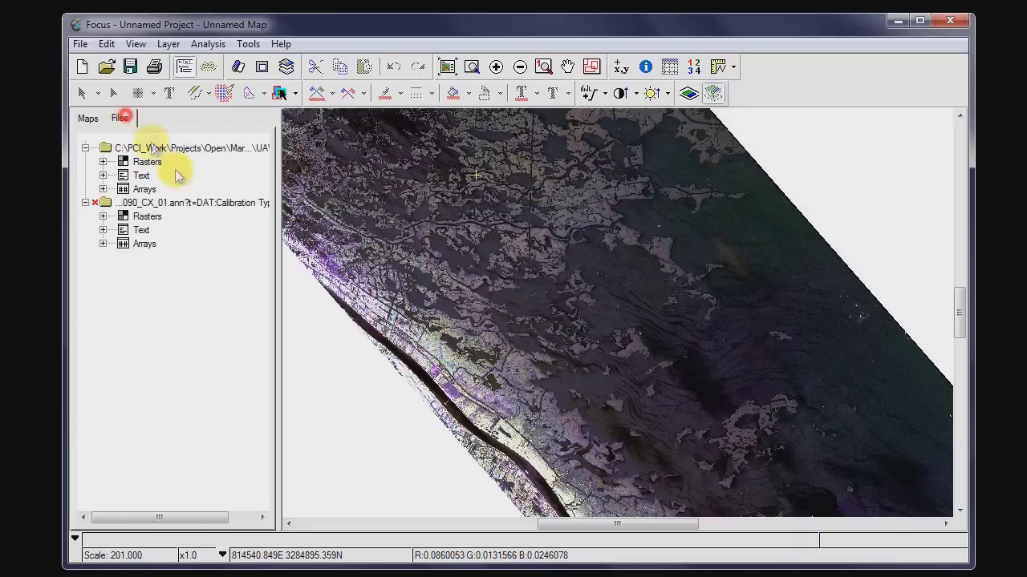
# Step: Check the Text and Arrays segments, then expand Rasters to list the six 32R channels
pyautogui.click(103, 176)
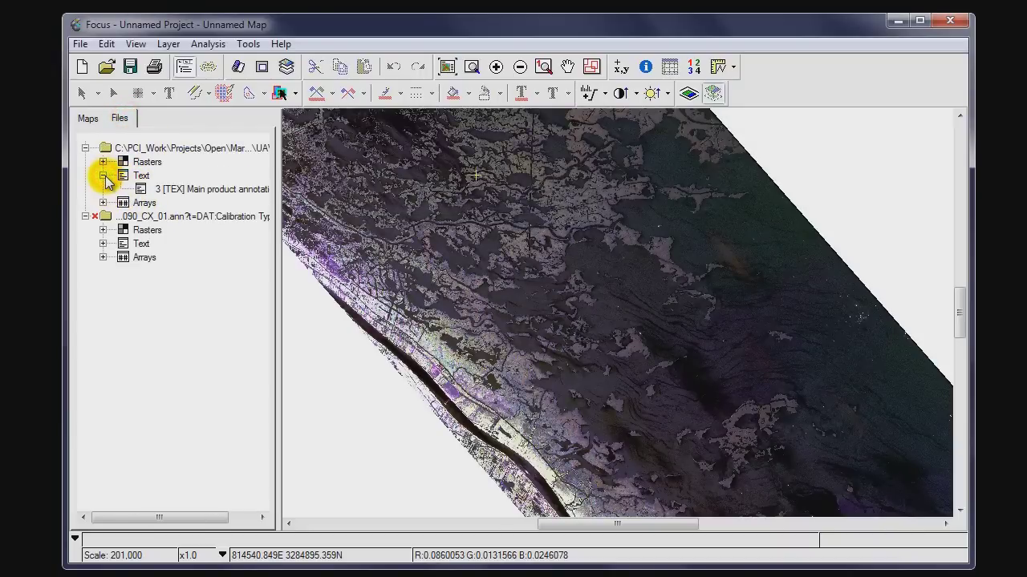
pyautogui.click(104, 177)
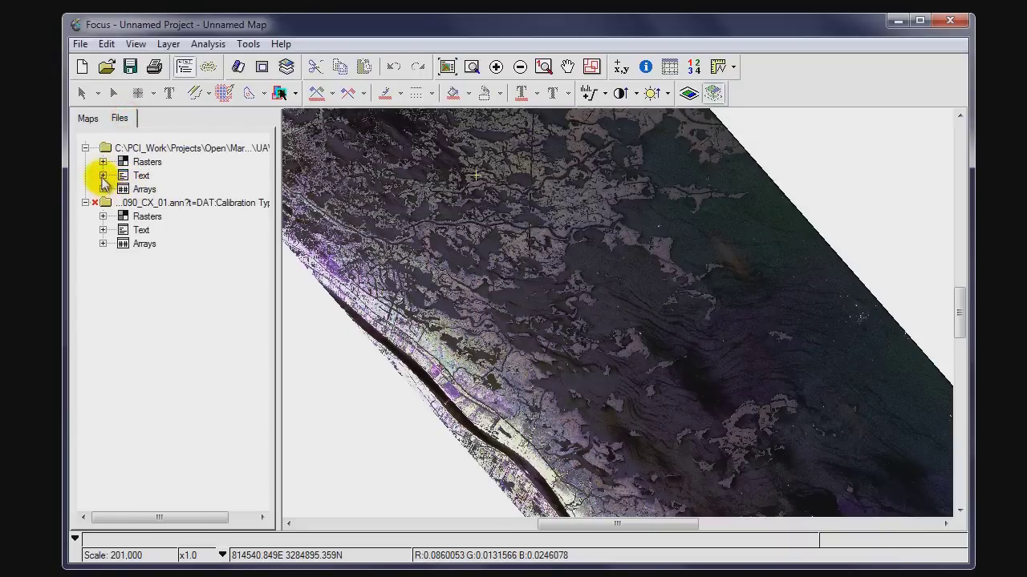
pyautogui.click(102, 189)
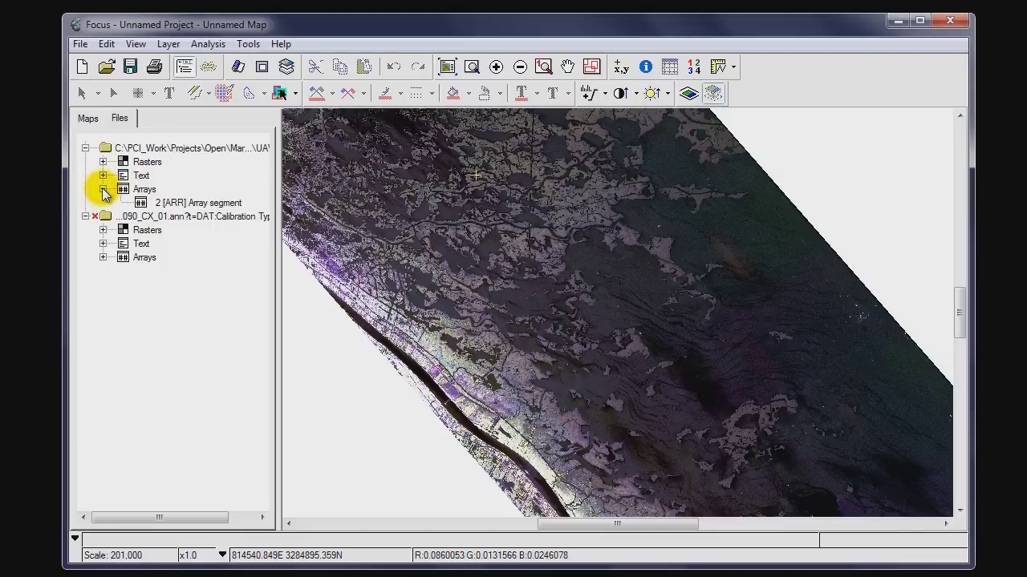
pyautogui.click(102, 189)
pyautogui.click(103, 162)
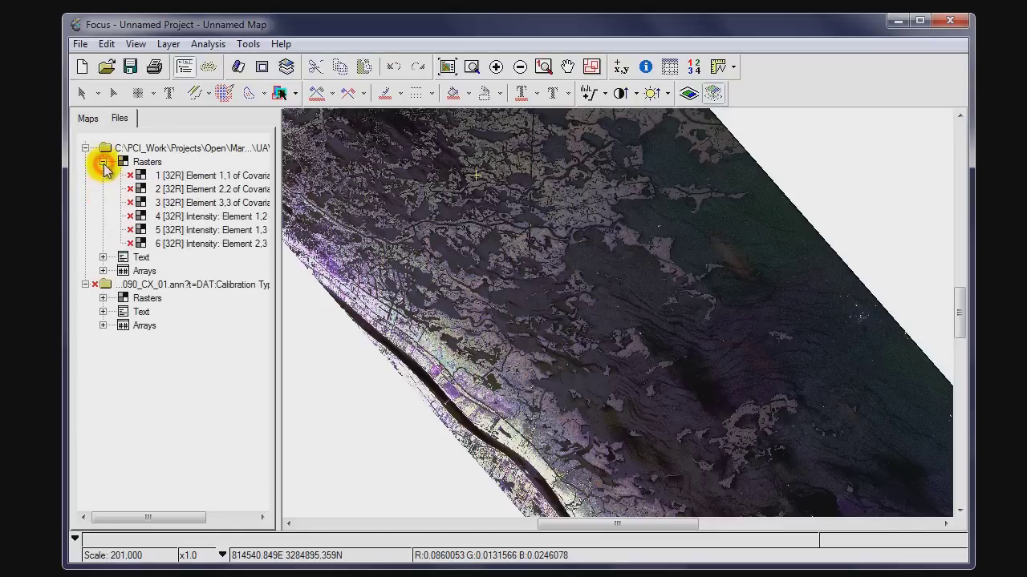
# Step: Display raster channel 4, Intensity: Element 1,2, as grayscale
pyautogui.rightClick(215, 223)
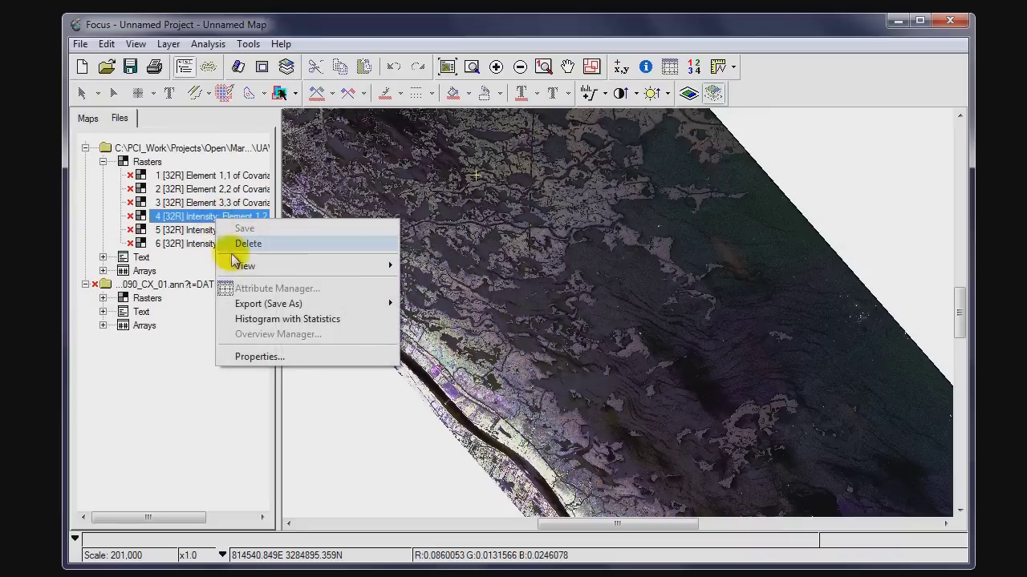
pyautogui.moveTo(239, 266)
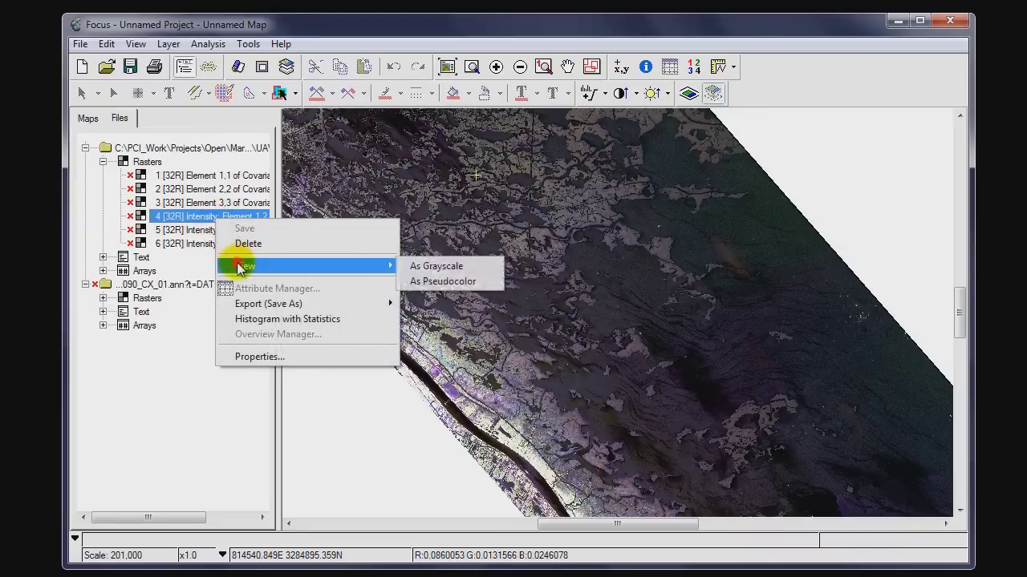
pyautogui.click(438, 267)
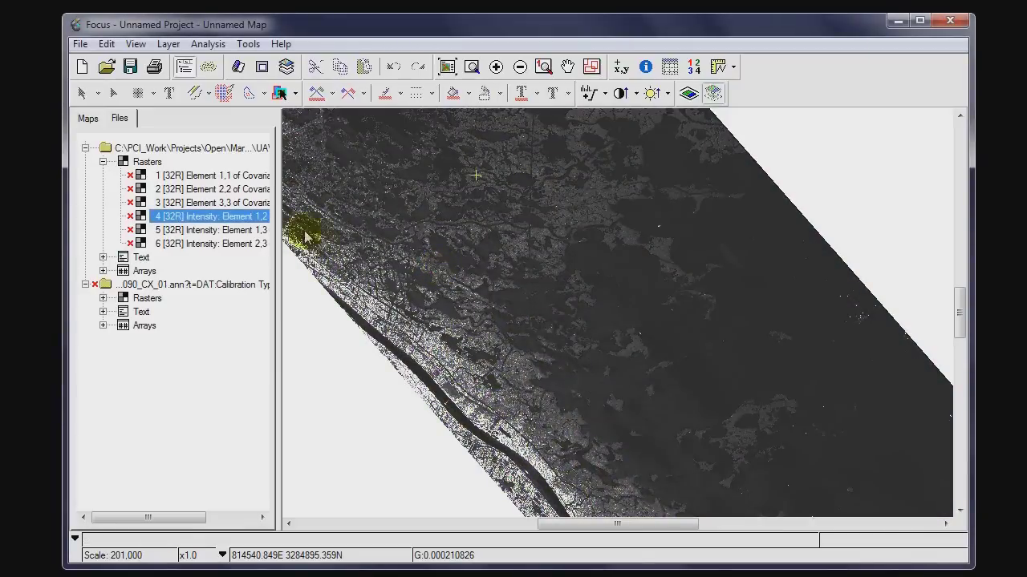
# Step: Inspect channel 4's raw, enhanced and complex pixel values, widening column 618, then close
pyautogui.click(399, 259)
pyautogui.click(694, 67)
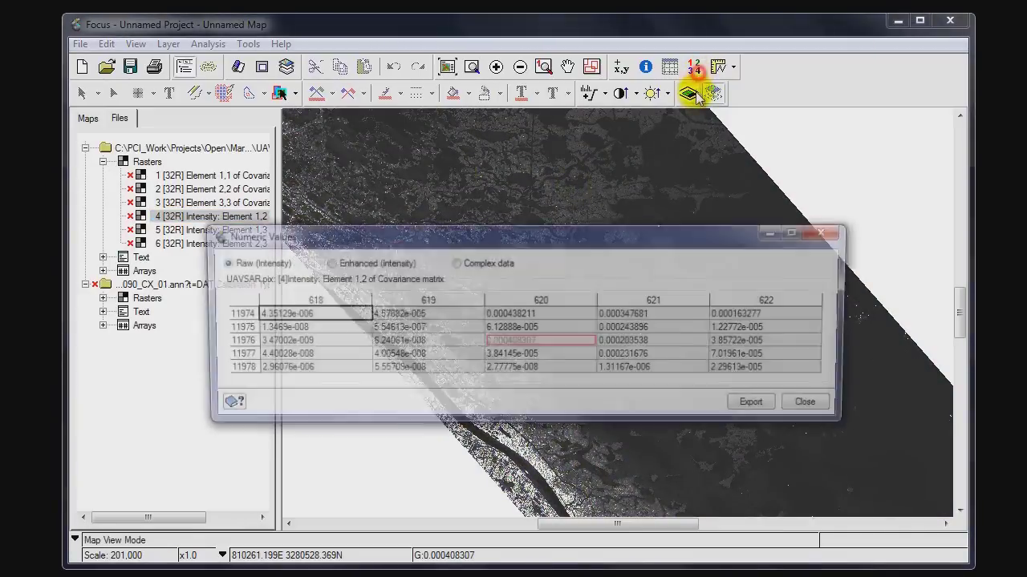
pyautogui.moveTo(381, 251); pyautogui.dragTo(473, 190)
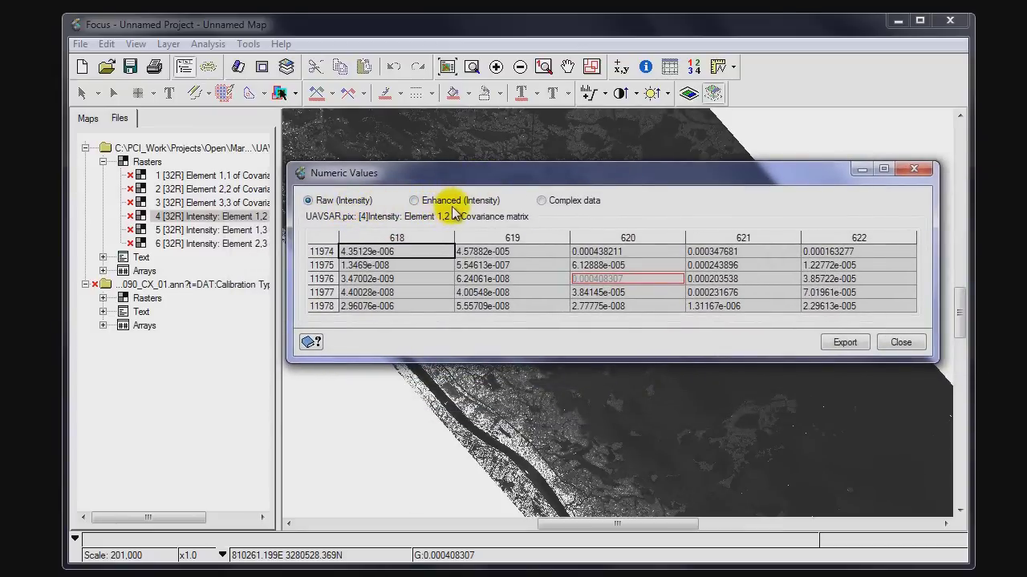
pyautogui.click(414, 201)
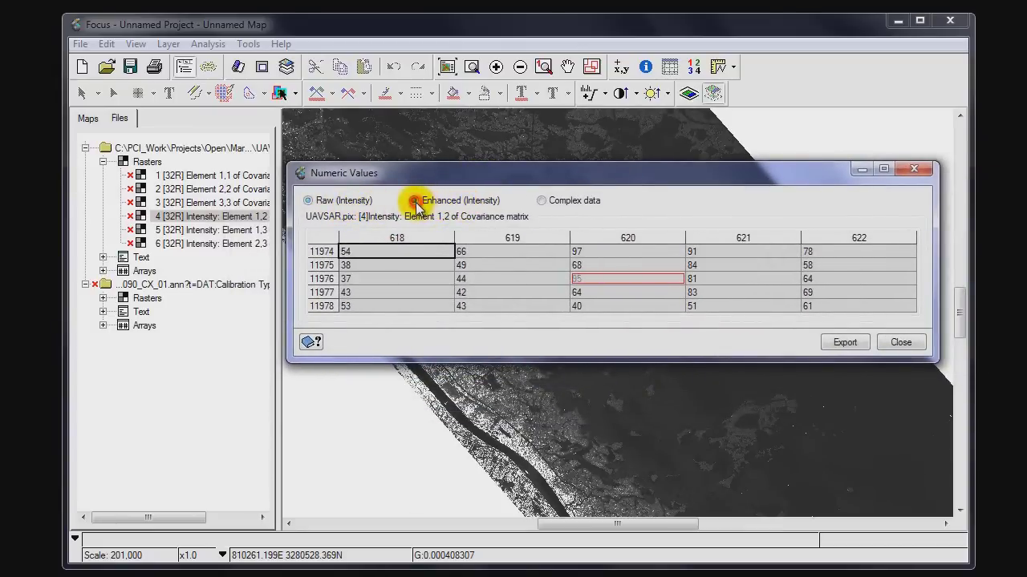
pyautogui.click(542, 202)
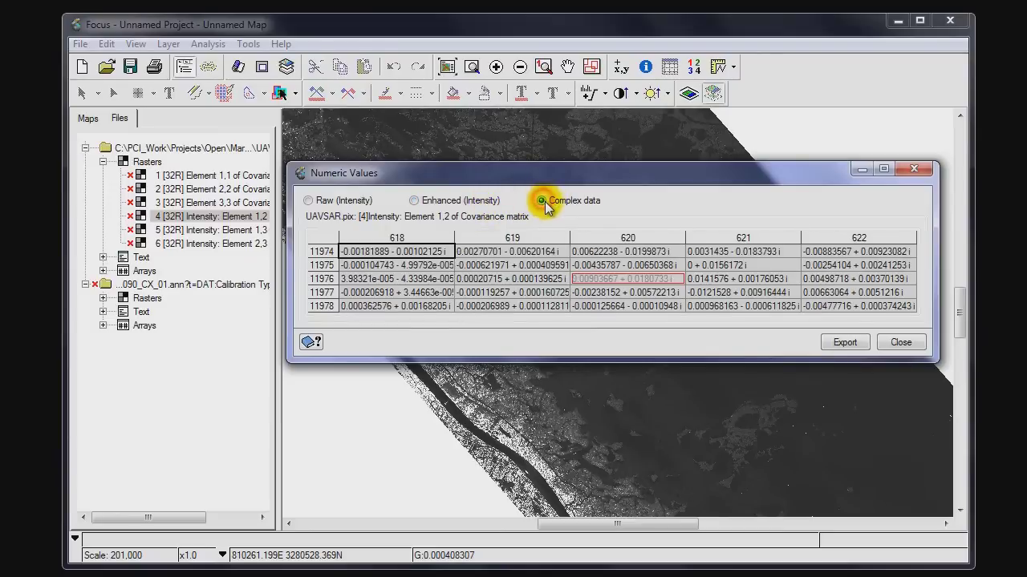
pyautogui.moveTo(458, 234); pyautogui.dragTo(464, 233)
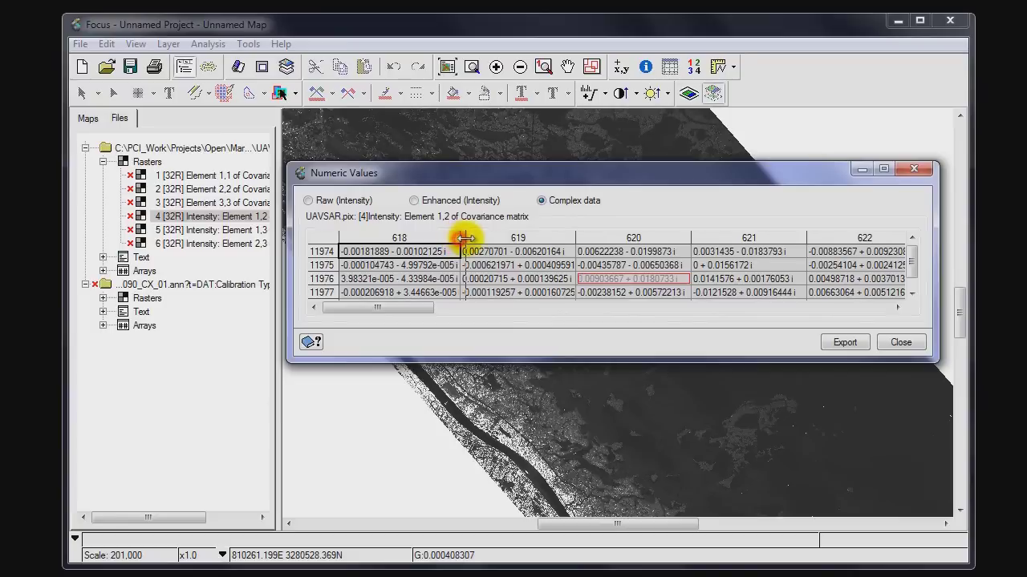
pyautogui.moveTo(459, 238); pyautogui.dragTo(464, 237)
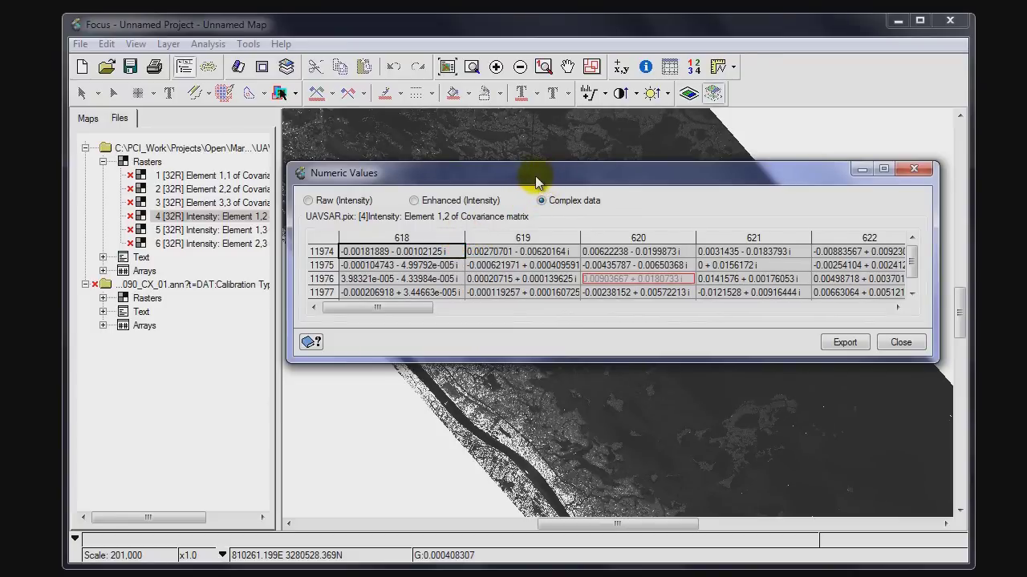
pyautogui.moveTo(536, 182); pyautogui.dragTo(481, 165)
pyautogui.click(844, 324)
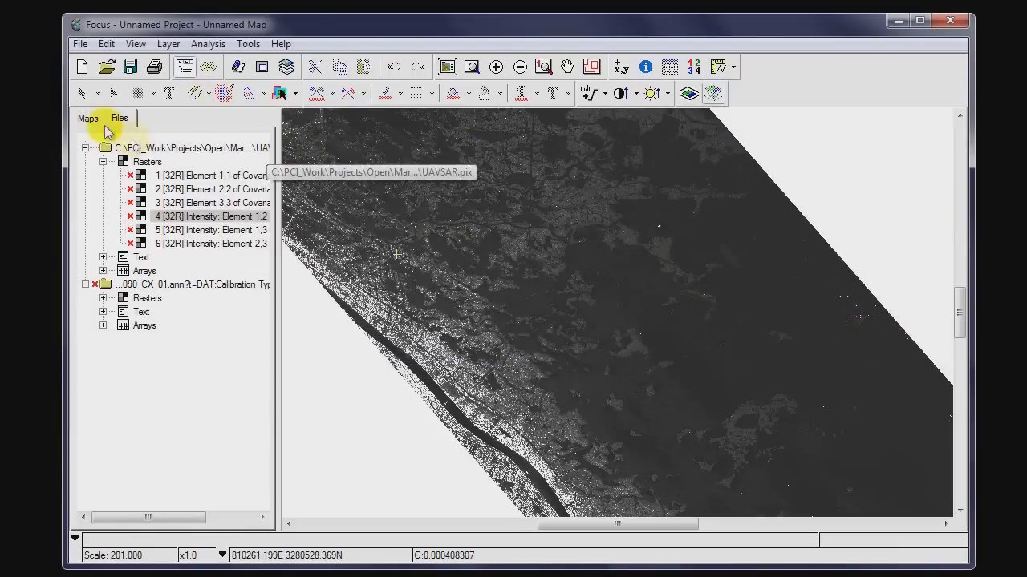
pyautogui.click(786, 32)
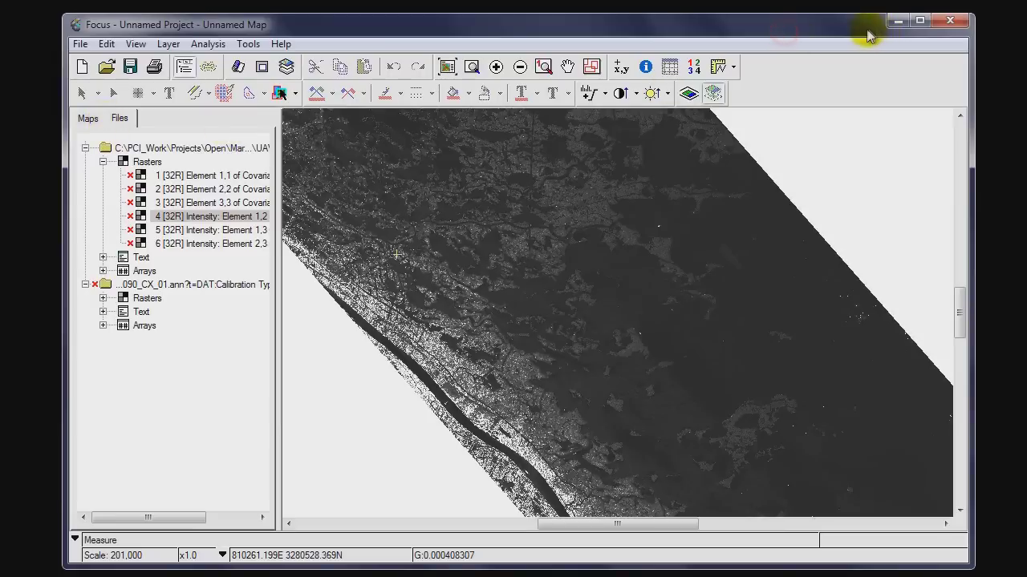